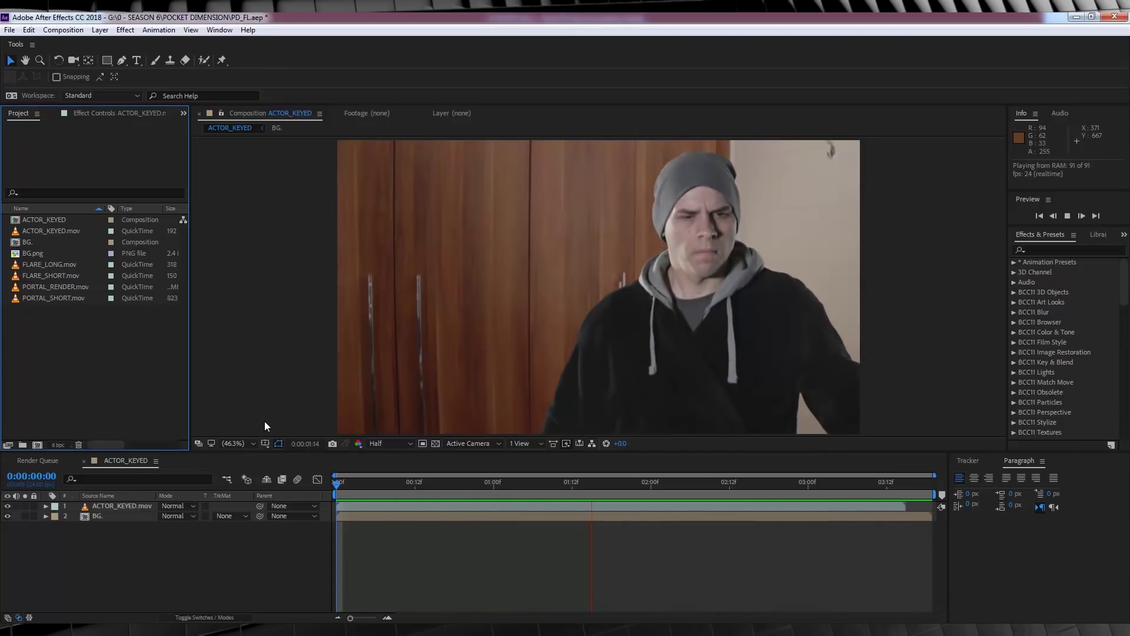
# Step: Stop the preview, check the key by toggling BG off and on, and add PORTAL_SHORT.mov below ACTOR_KEYED.mov
pyautogui.press('space')
pyautogui.click(8, 516)
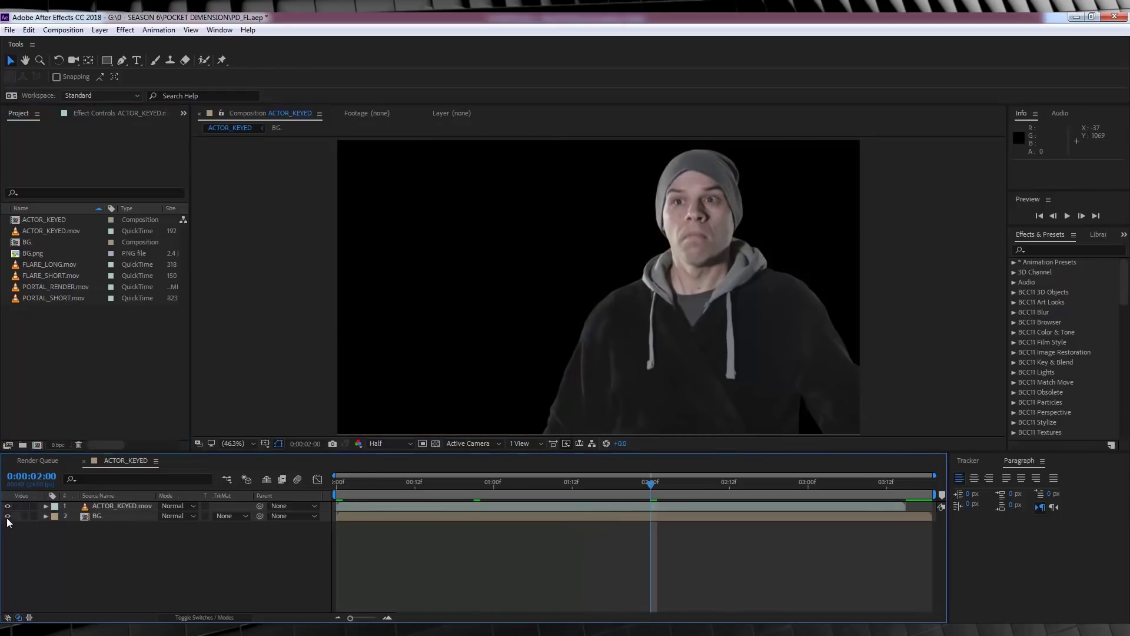
pyautogui.click(8, 516)
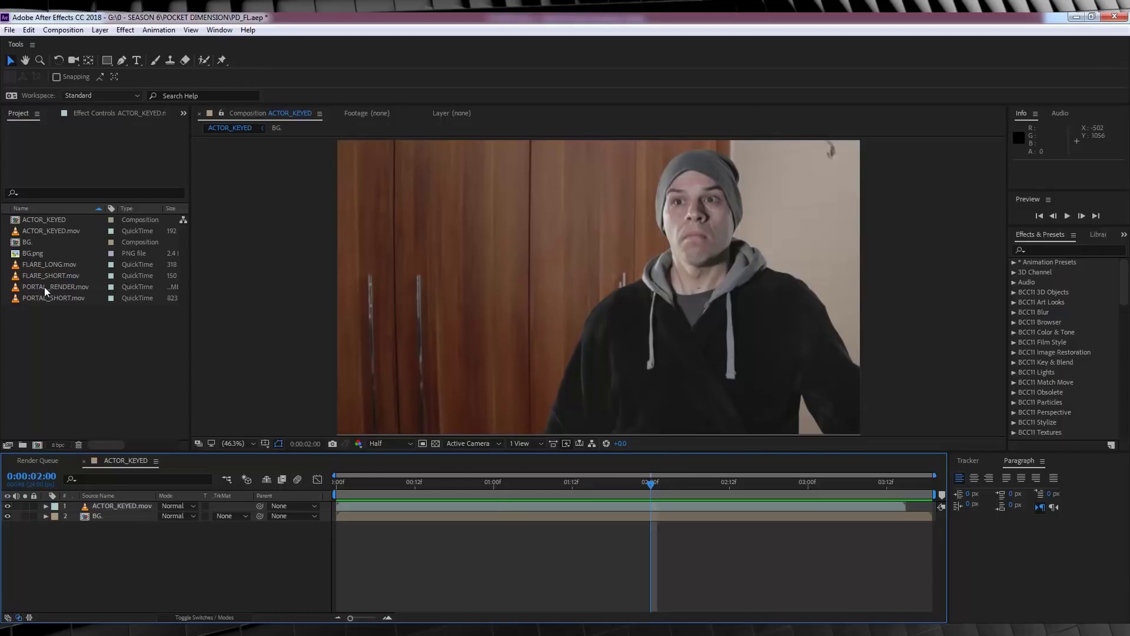
pyautogui.moveTo(44, 296); pyautogui.dragTo(106, 516)
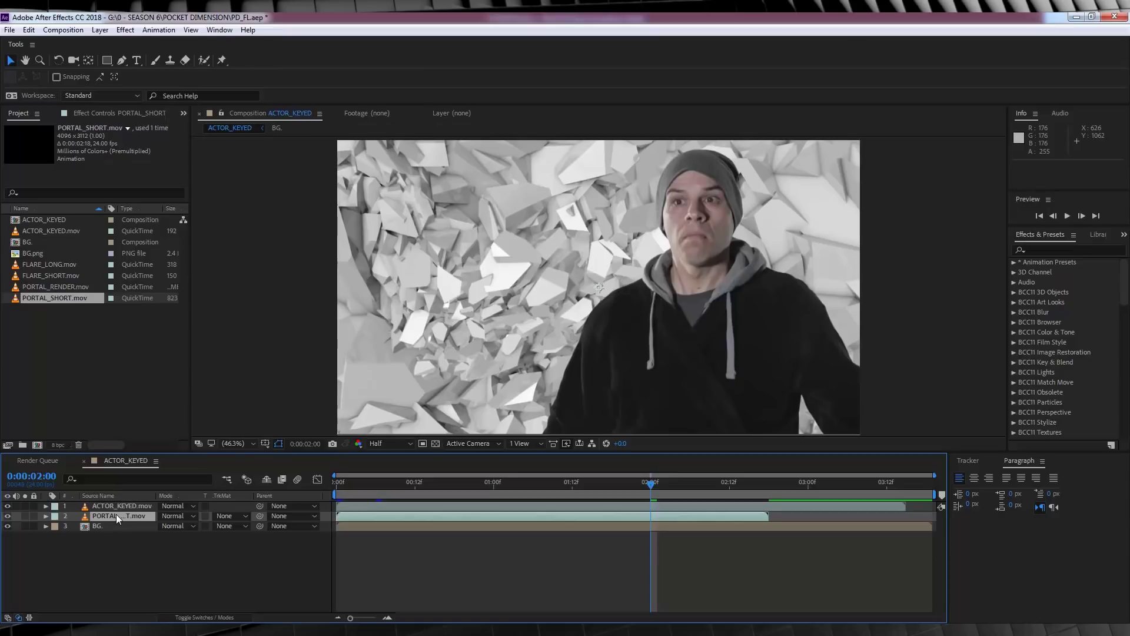
# Step: Scale PORTAL_SHORT to 73%, shift it right and down to reveal the wooden wall, and preview
pyautogui.press('s')
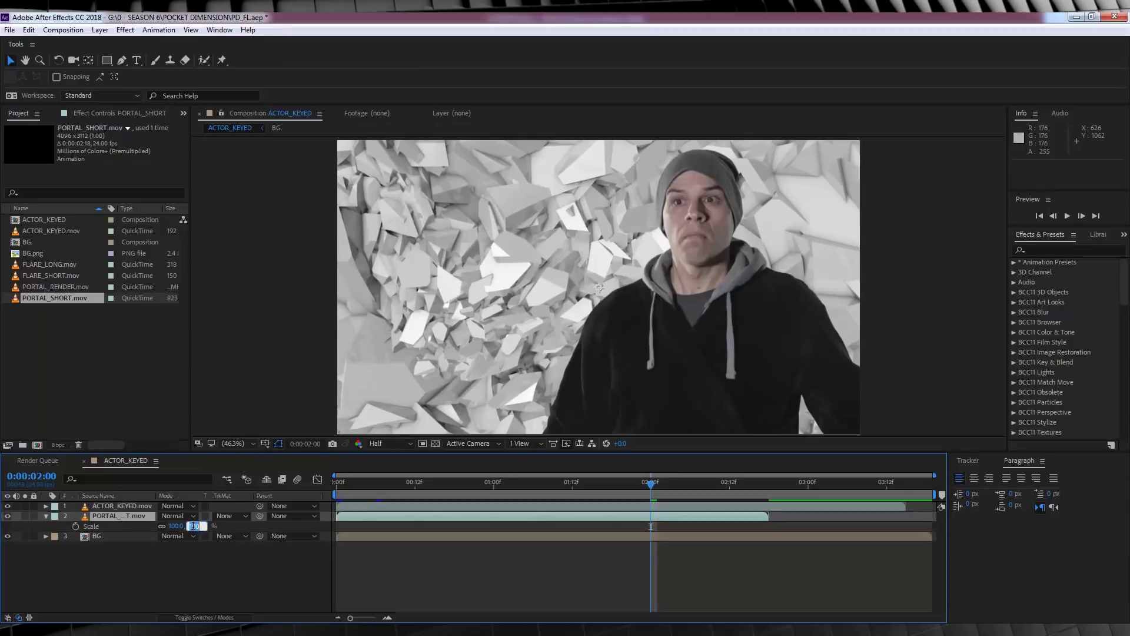
pyautogui.press('Return')
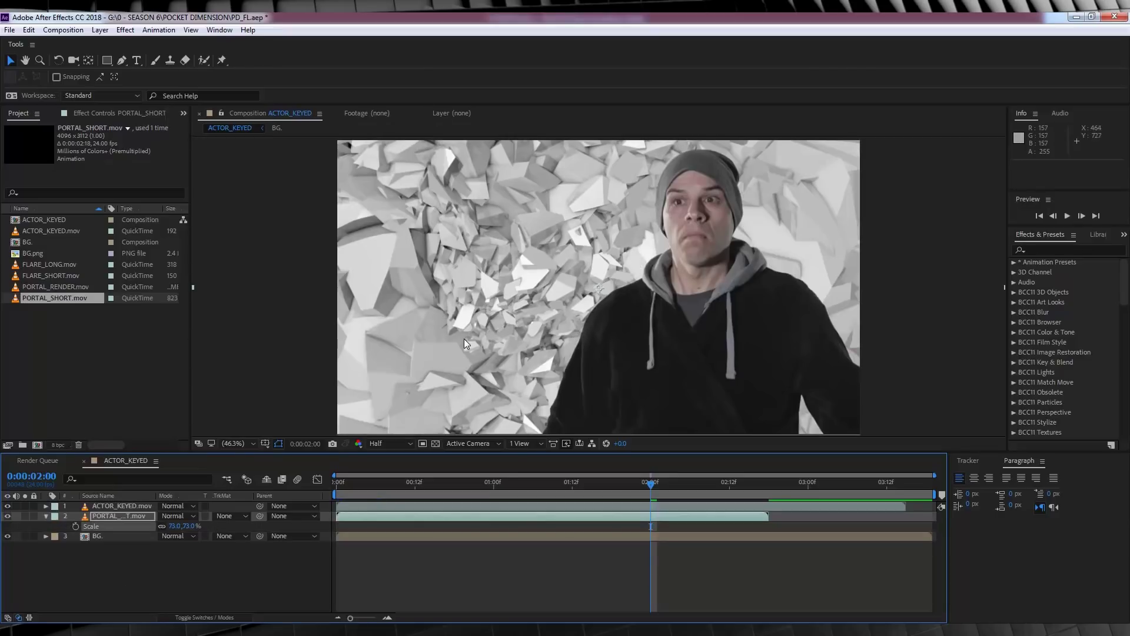
pyautogui.moveTo(526, 277); pyautogui.dragTo(660, 348)
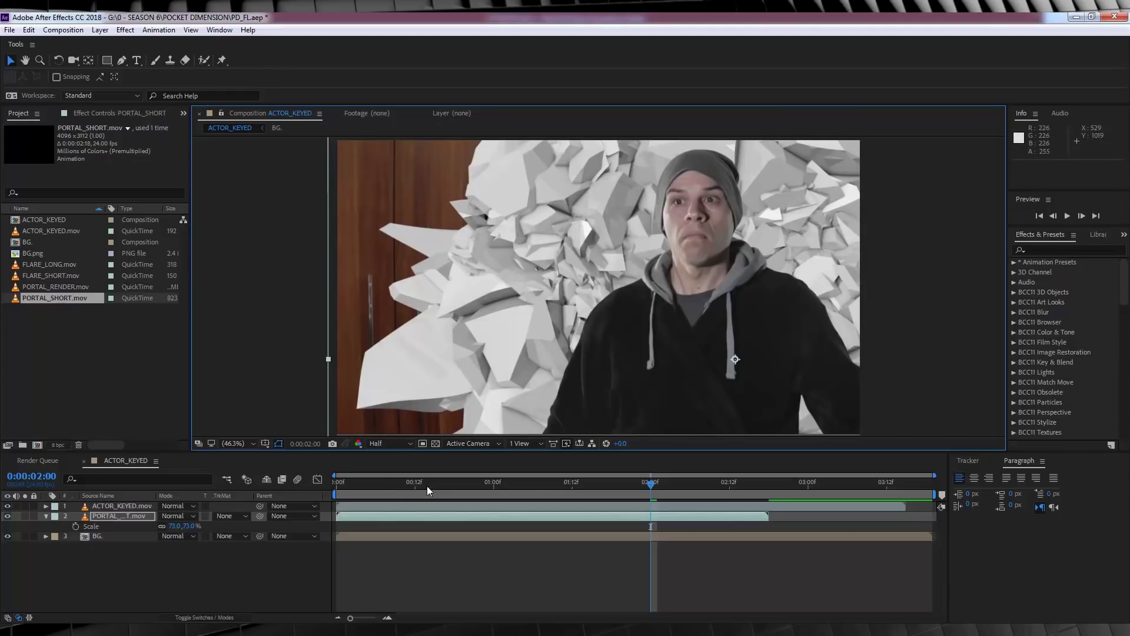
pyautogui.press('space')
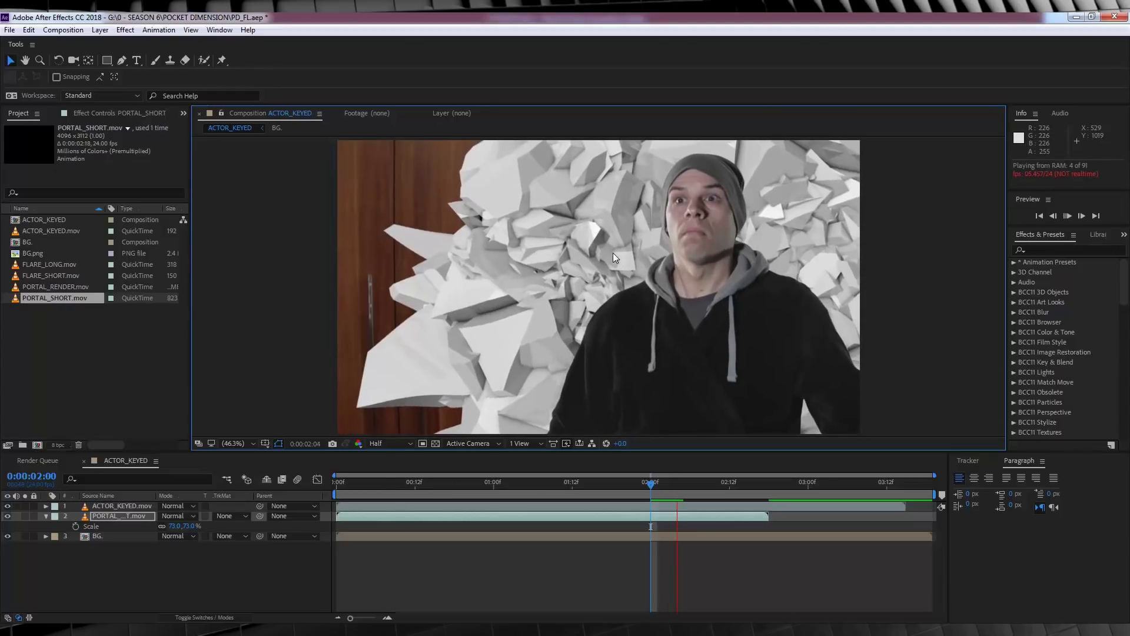
pyautogui.press('space')
pyautogui.moveTo(664, 485); pyautogui.dragTo(653, 486)
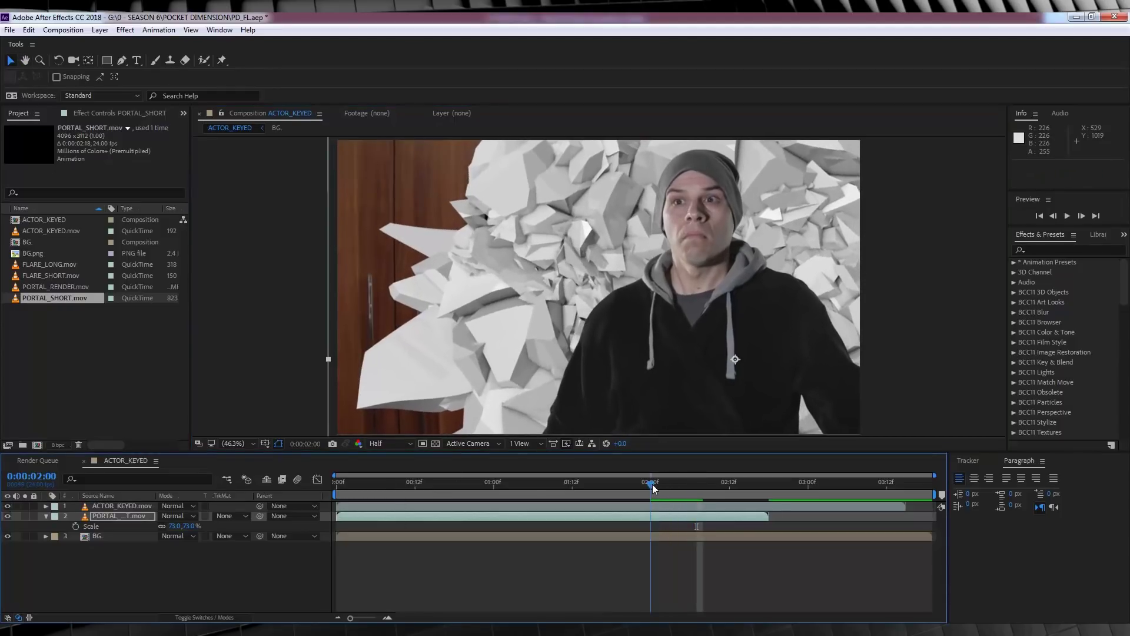
# Step: Solo PORTAL_SHORT, add ACTOR_KEYED to the Render Queue, and set the output format to QuickTime
pyautogui.click(26, 516)
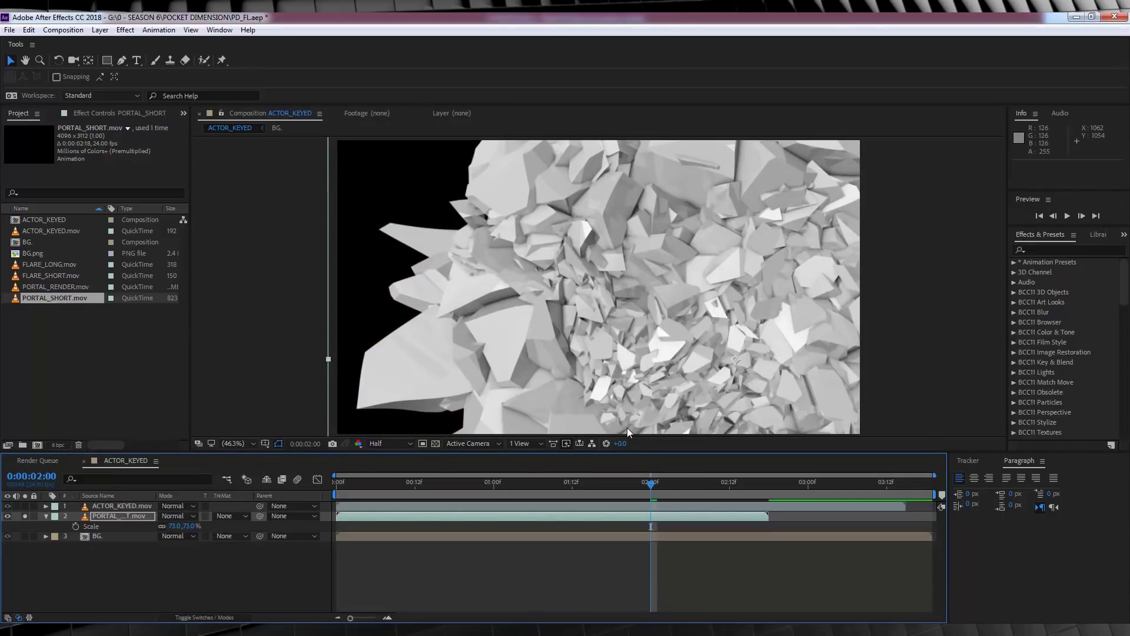
pyautogui.hotkey('ctrl', 'm')
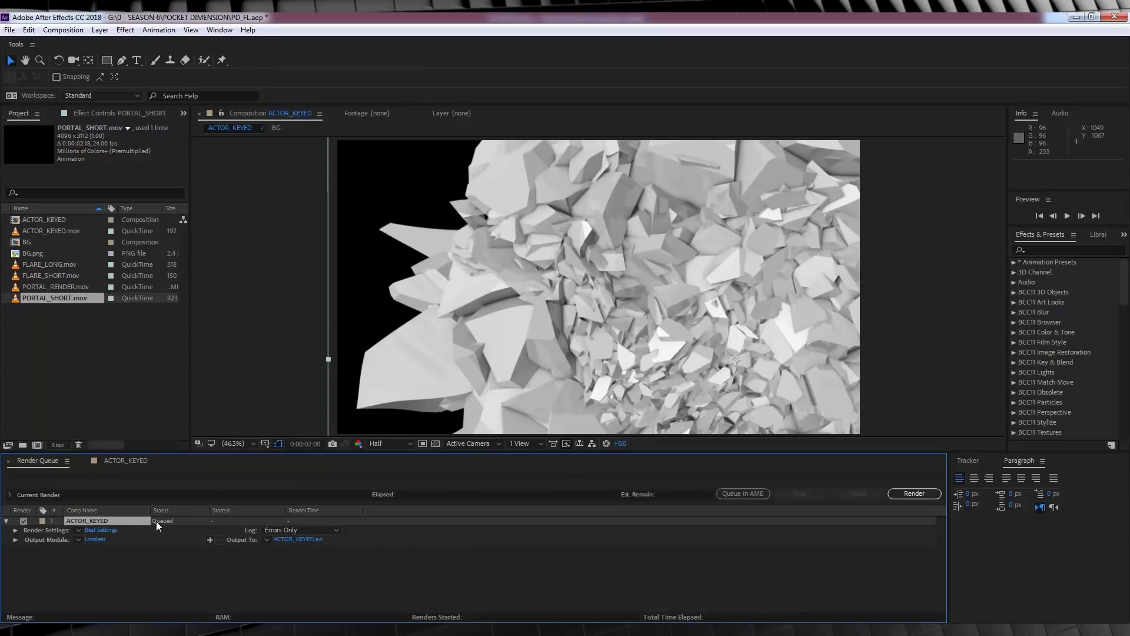
pyautogui.click(93, 539)
pyautogui.click(553, 177)
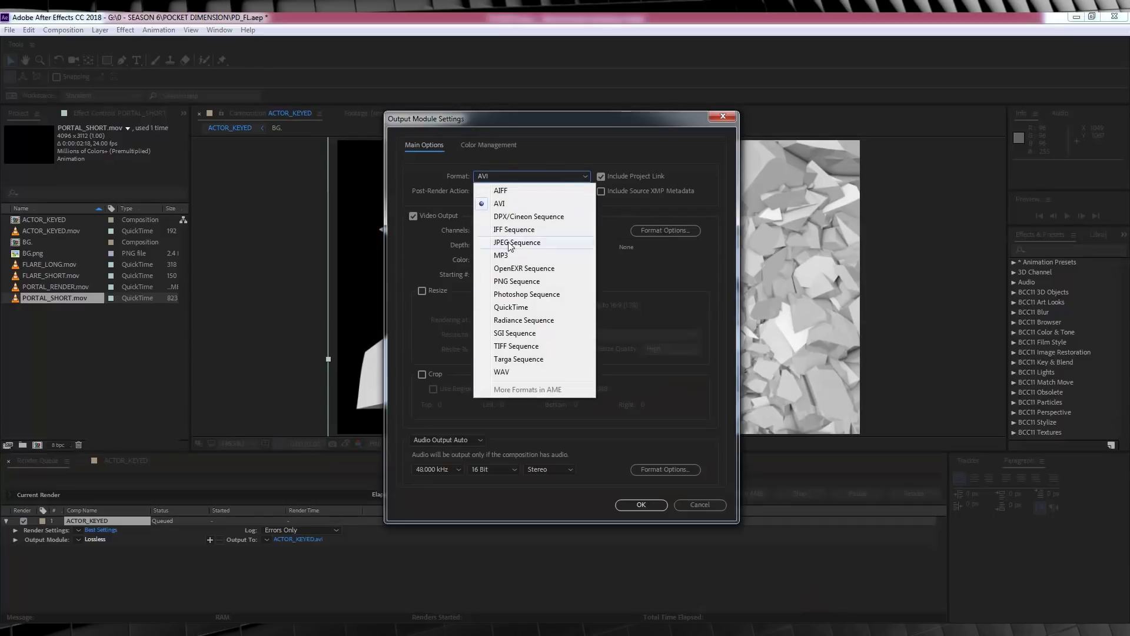
pyautogui.click(511, 307)
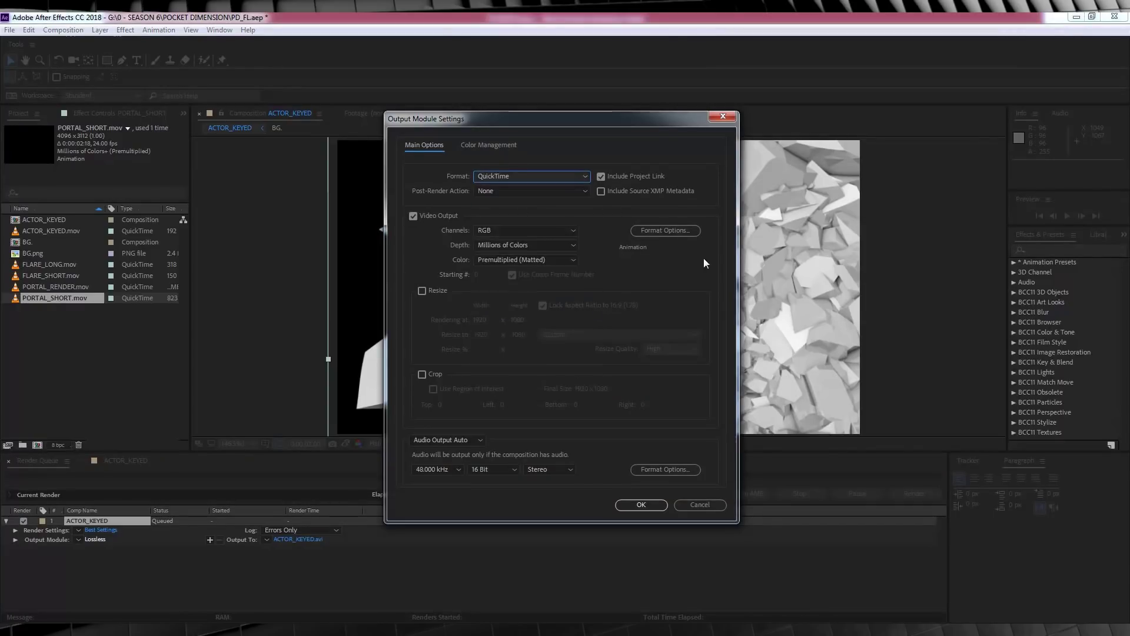
# Step: Use the Animation codec with RGB + Alpha channels and confirm the output module
pyautogui.click(654, 232)
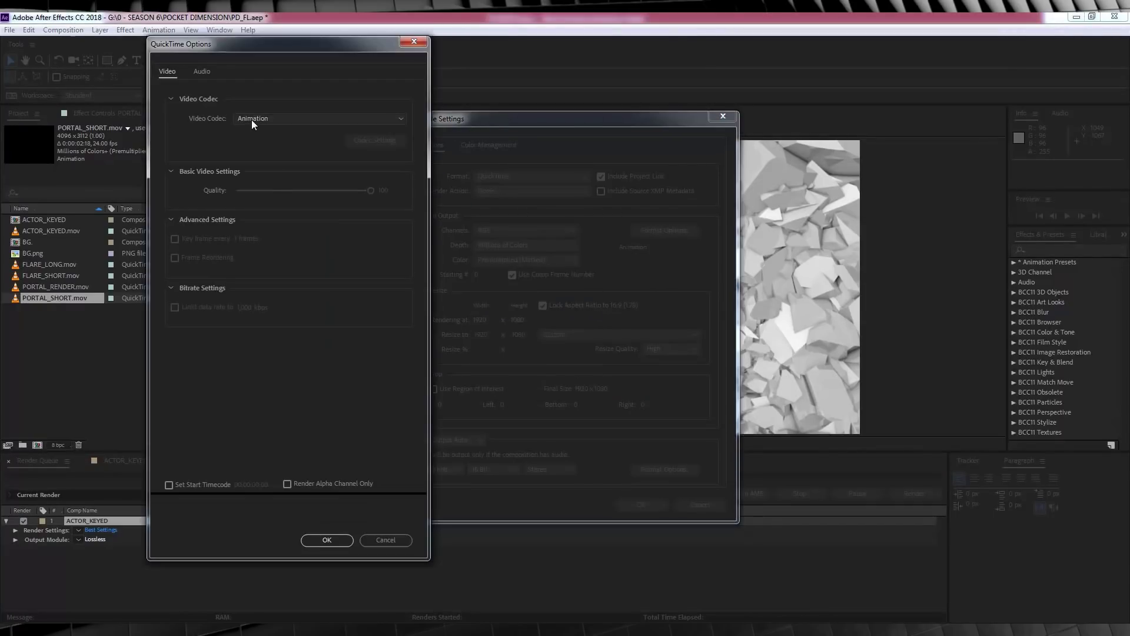
pyautogui.click(328, 540)
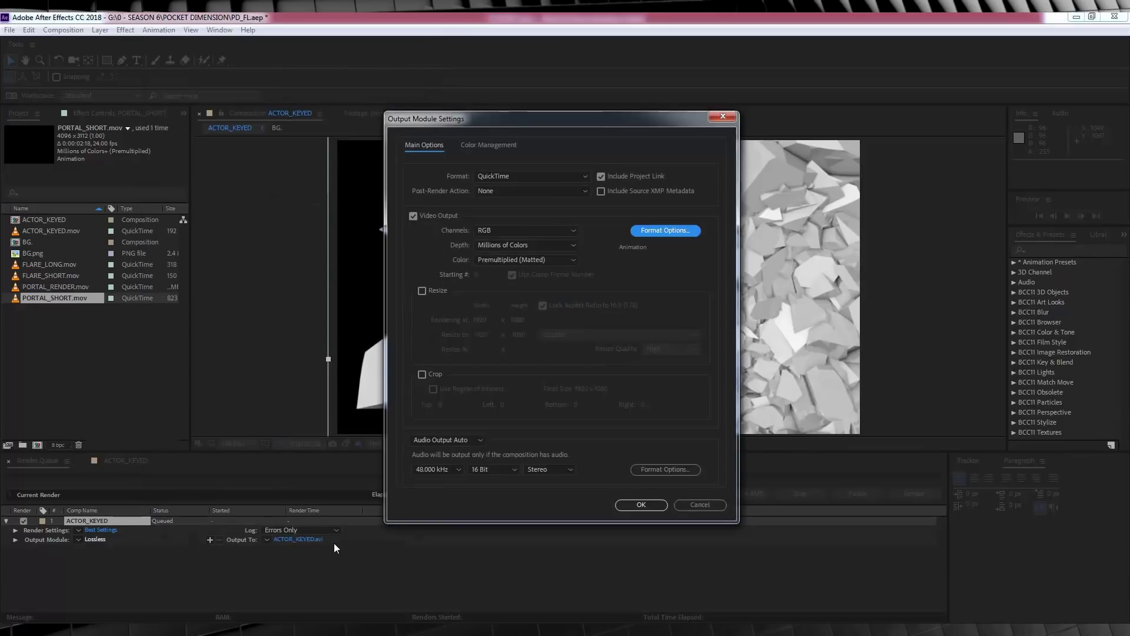
pyautogui.click(538, 231)
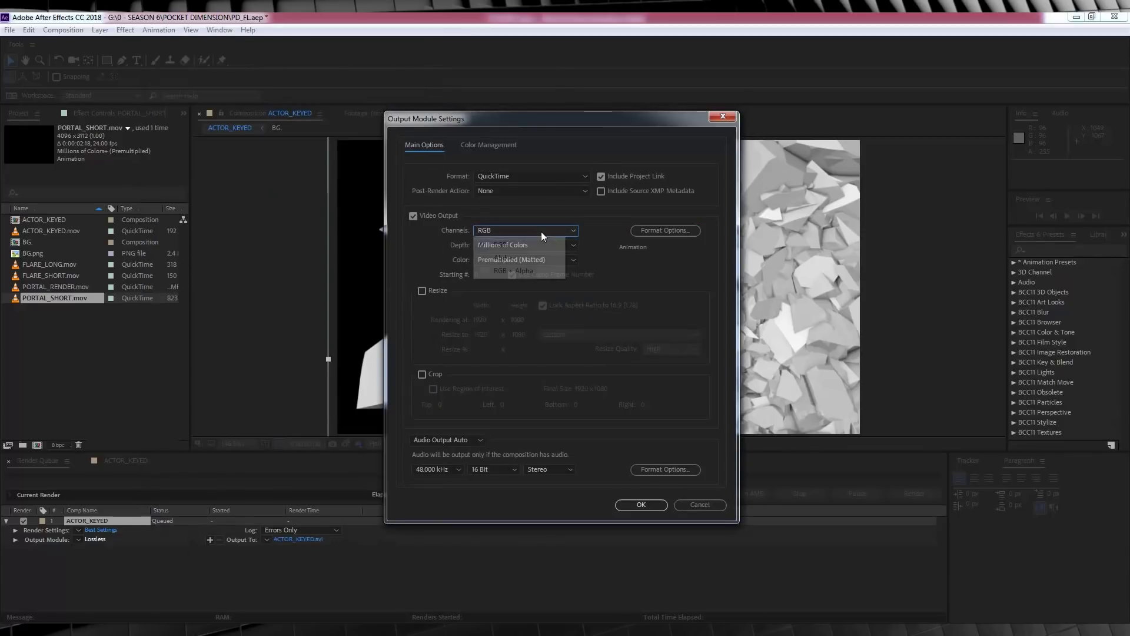
pyautogui.click(520, 271)
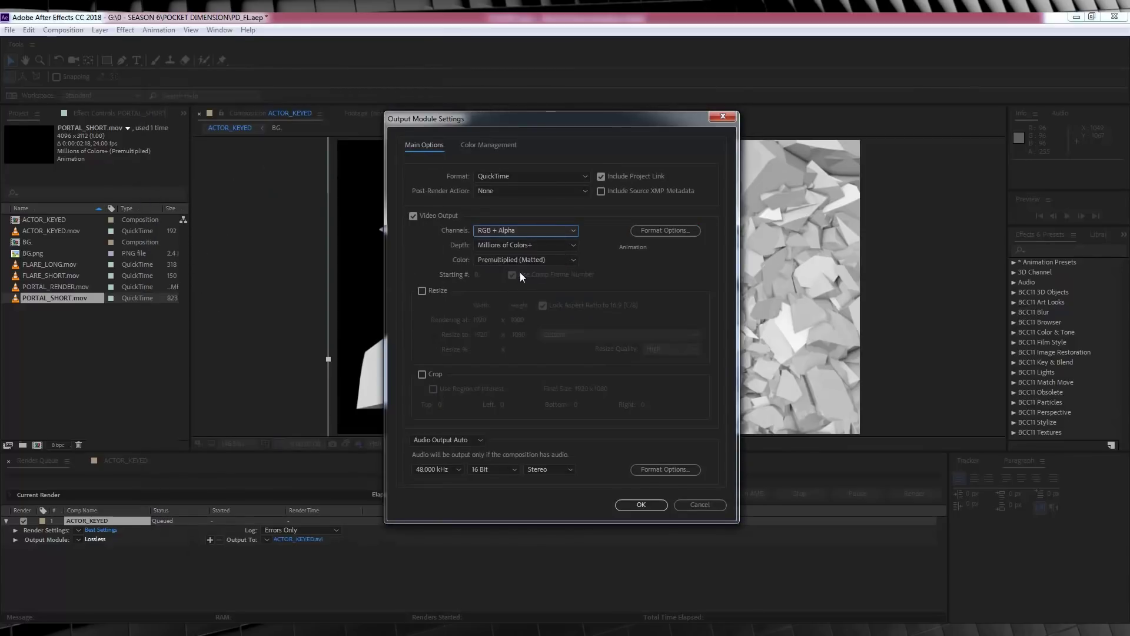
pyautogui.click(641, 504)
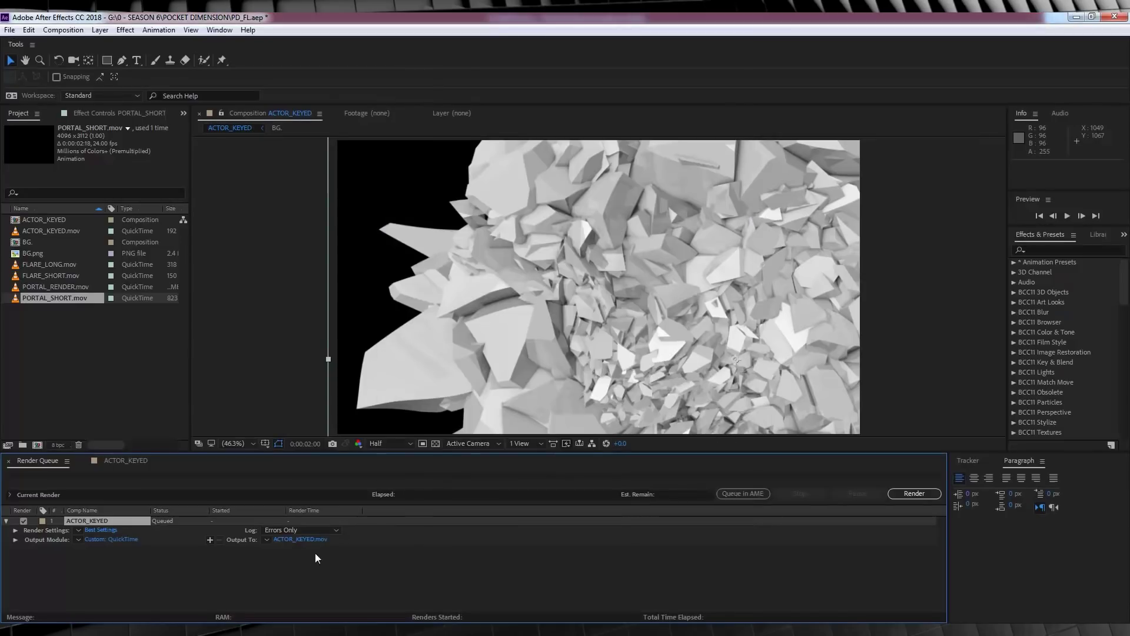
# Step: Back in ACTOR_KEYED, swap the PORTAL_SHORT layer for PORTAL_RENDER.mov as layer 2 and scrub to frame 7
pyautogui.doubleClick(101, 521)
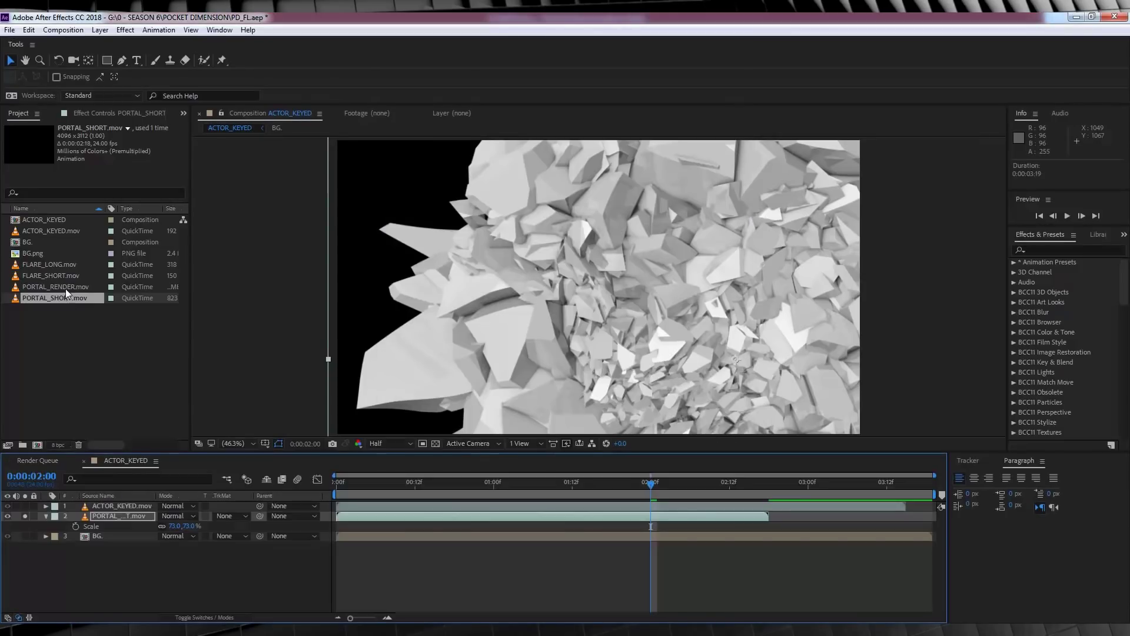
pyautogui.click(65, 286)
pyautogui.click(113, 514)
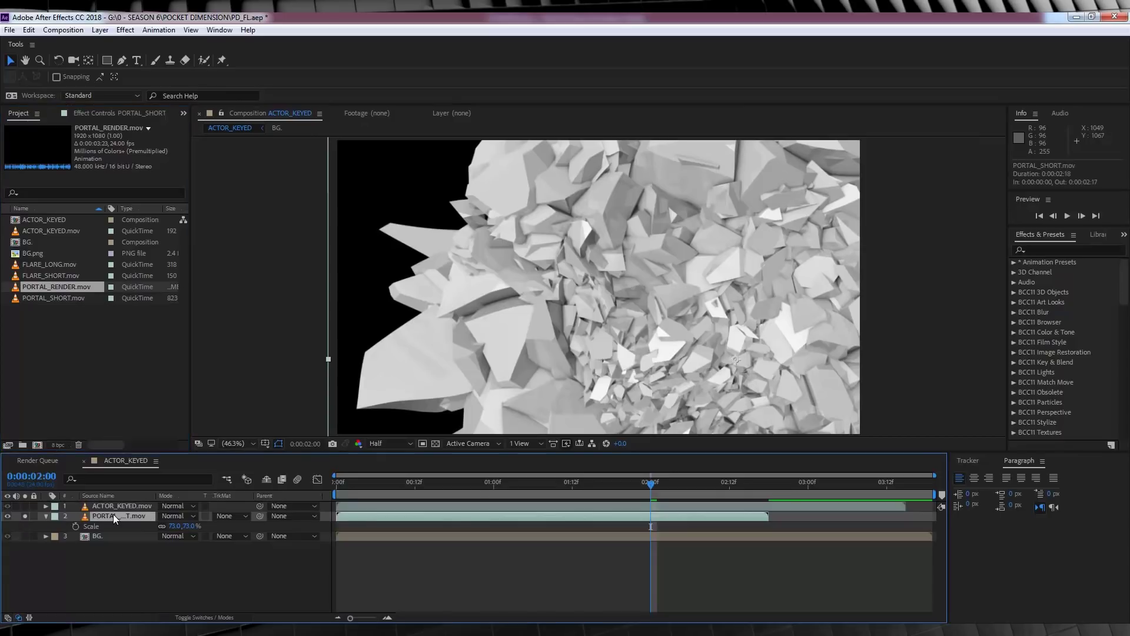
pyautogui.press('Delete')
pyautogui.moveTo(69, 287); pyautogui.dragTo(111, 509)
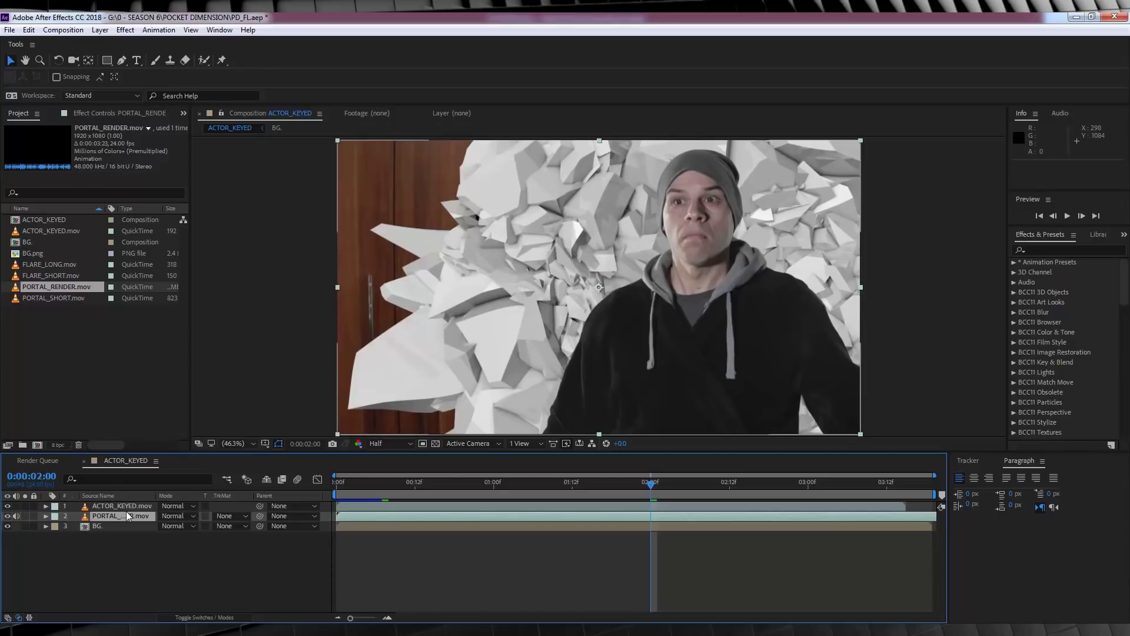
pyautogui.click(337, 482)
pyautogui.moveTo(333, 484); pyautogui.dragTo(450, 507)
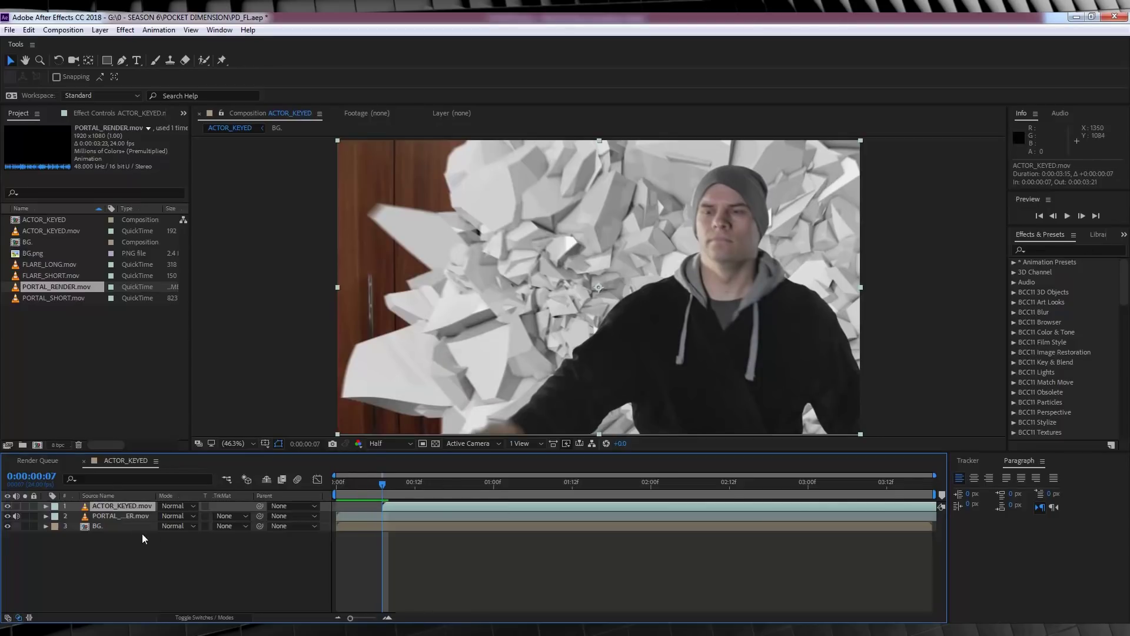
# Step: Pre-compose the actor layer into ACTOR_KEYED.mov Comp 1 and select the actor inside it
pyautogui.rightClick(121, 506)
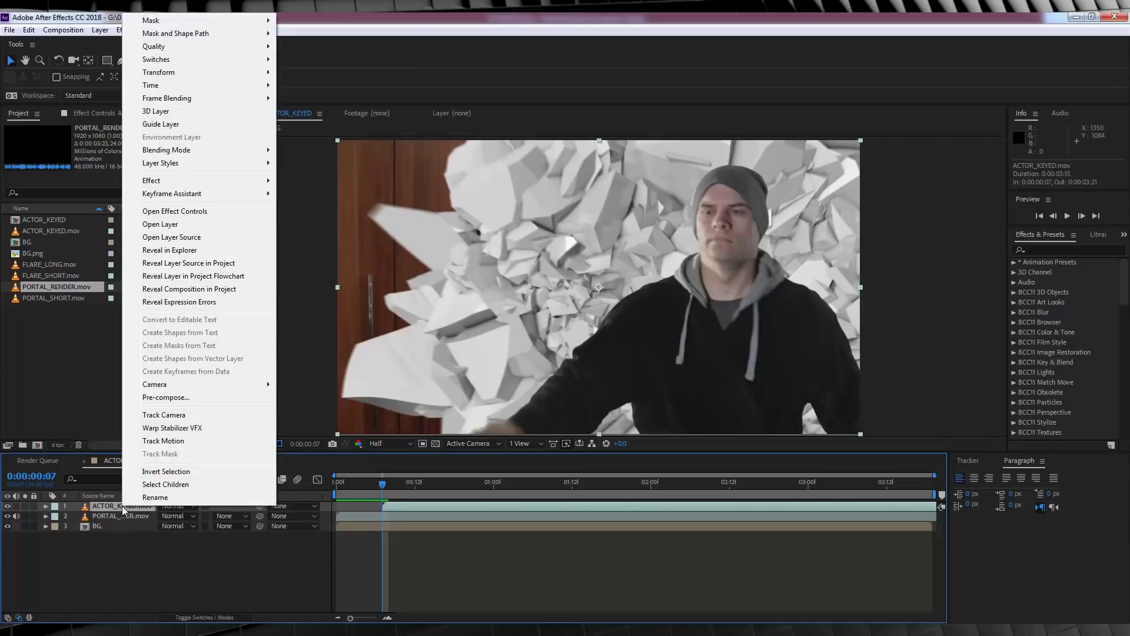
pyautogui.click(175, 398)
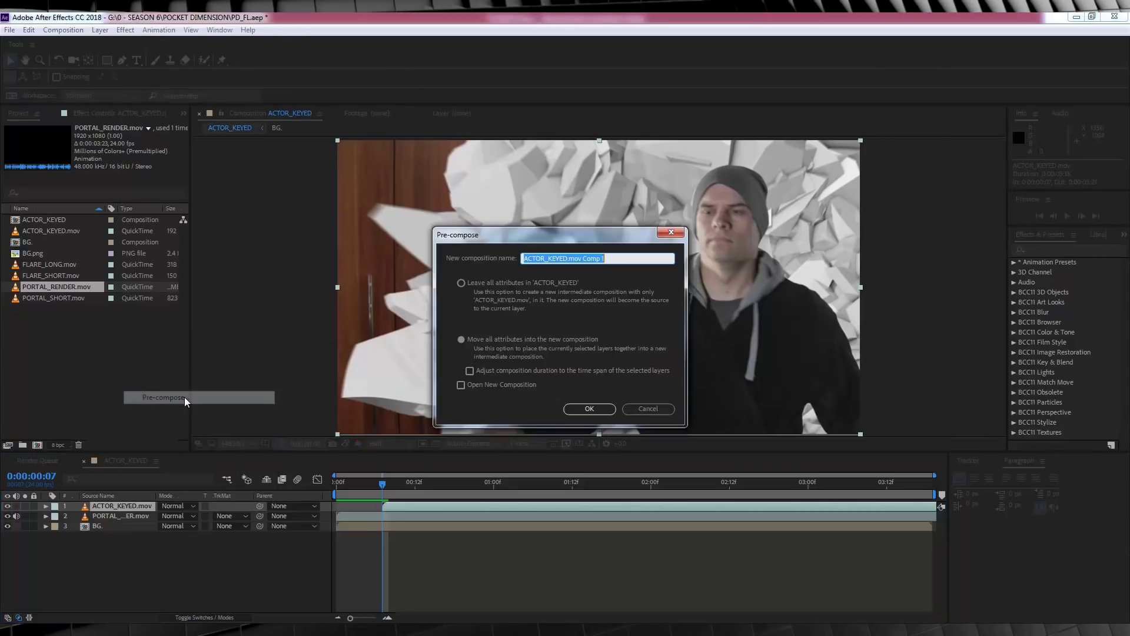
pyautogui.click(589, 408)
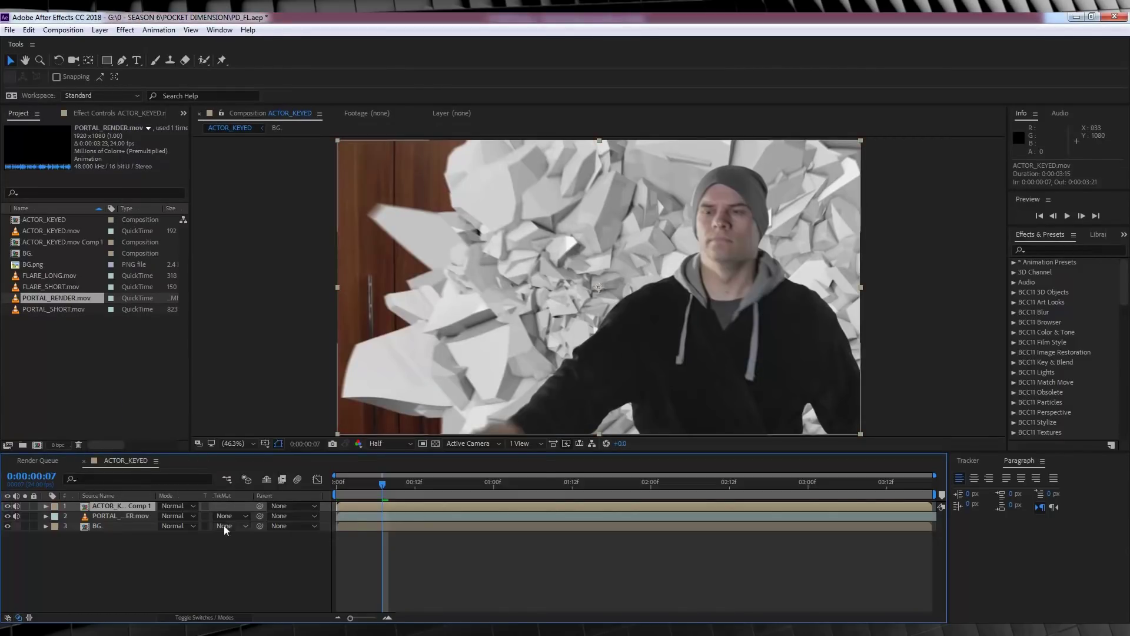
pyautogui.doubleClick(116, 506)
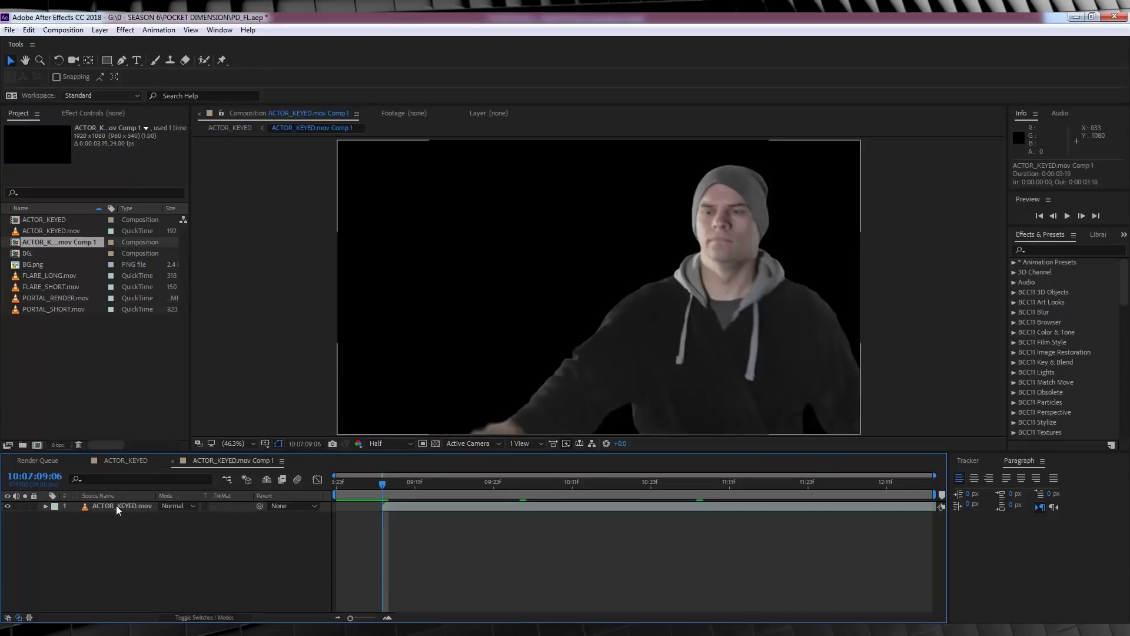
pyautogui.click(115, 505)
# Step: Add a Color Correction > Exposure effect to the actor with Exposure 2.50 at 09:06
pyautogui.click(125, 29)
pyautogui.moveTo(204, 350)
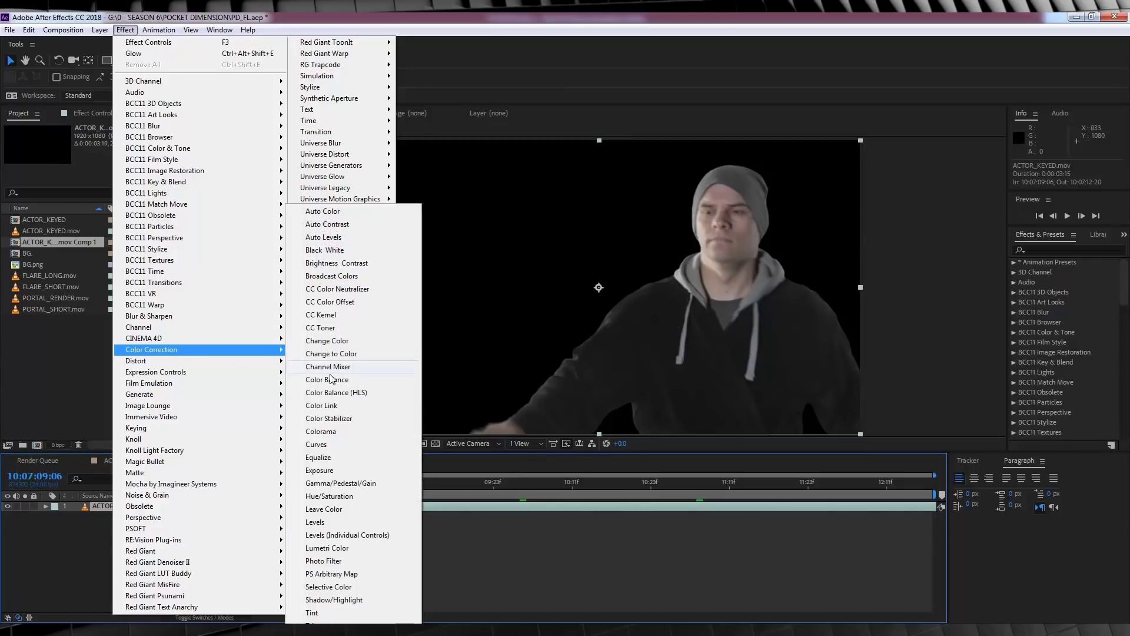
pyautogui.click(353, 469)
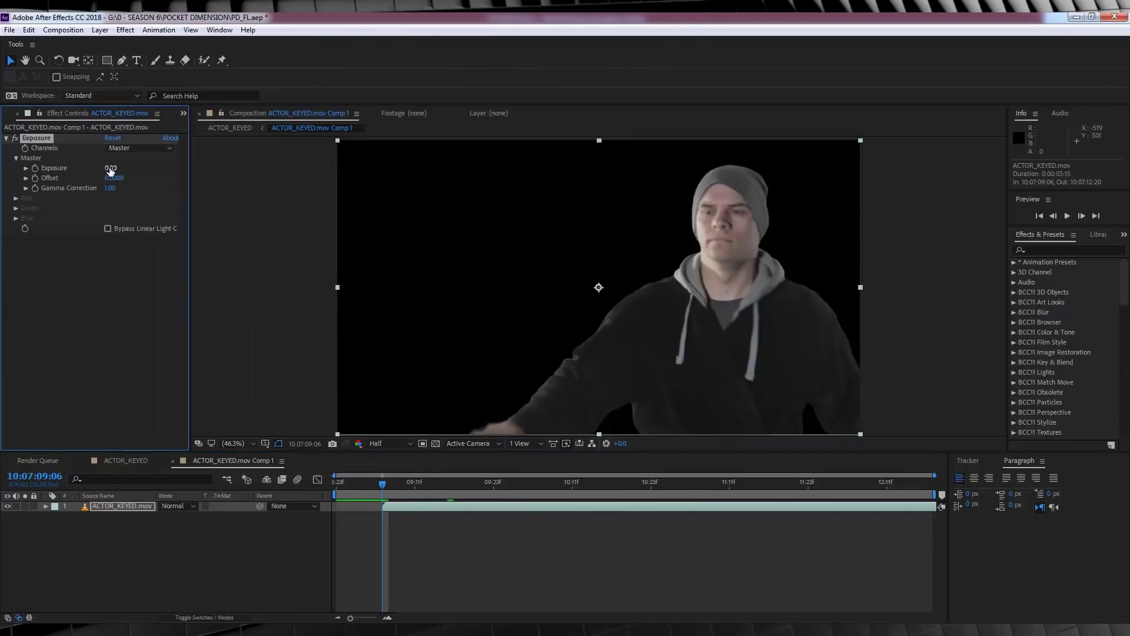
pyautogui.moveTo(110, 168); pyautogui.dragTo(230, 171)
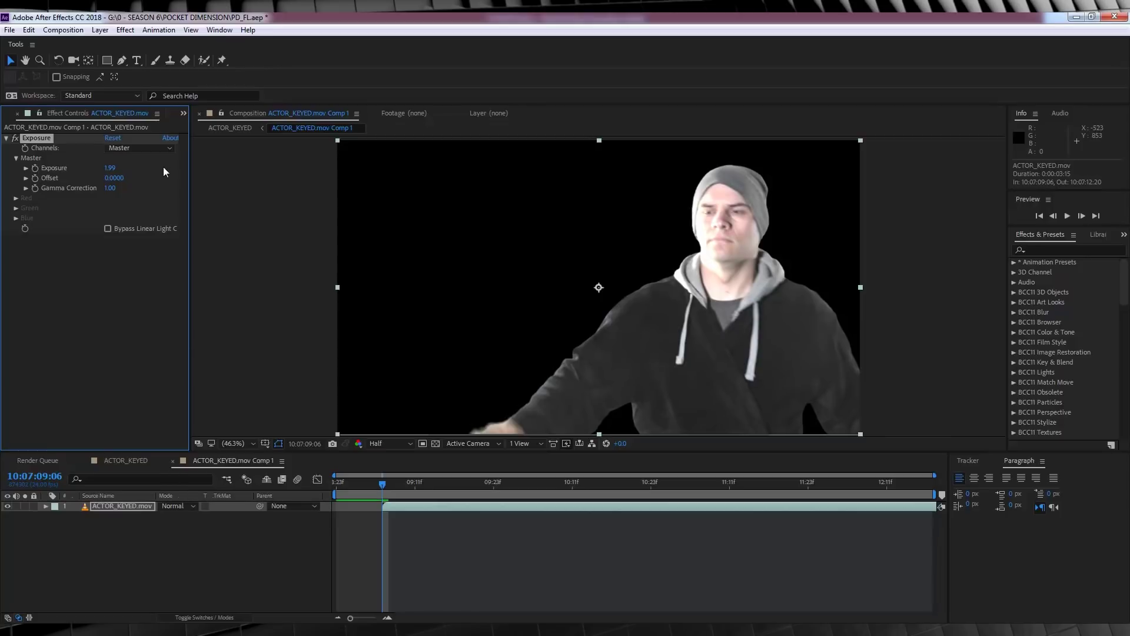
pyautogui.click(109, 168)
pyautogui.write('2.5')
pyautogui.press('Return')
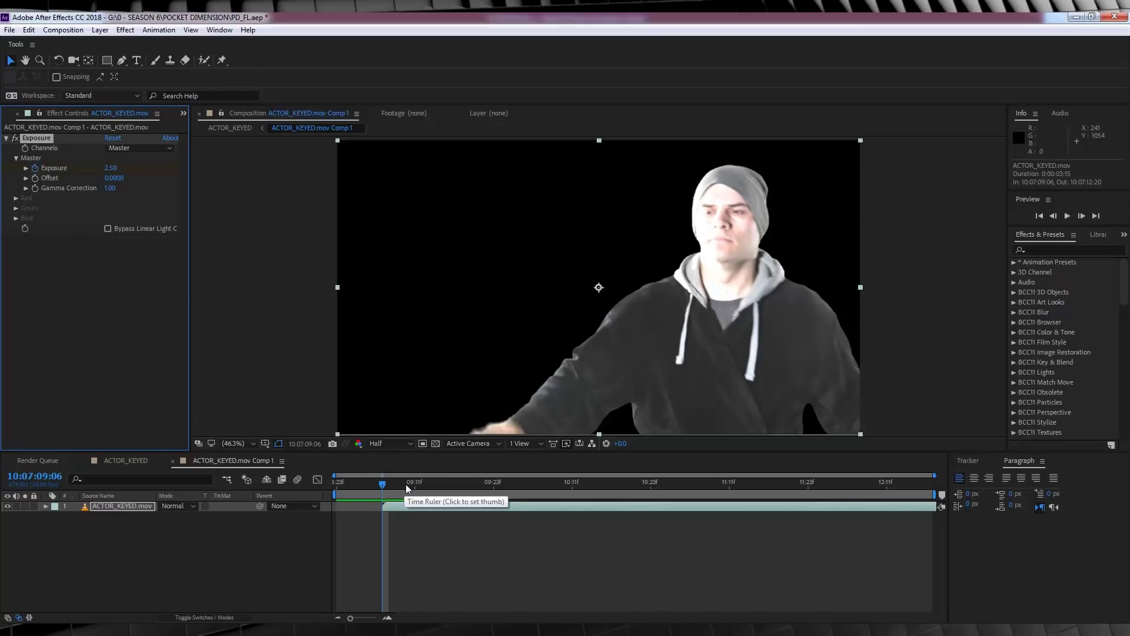
# Step: Set Exposure to 0.00 at 09:15 and return to the clip start
pyautogui.moveTo(405, 484); pyautogui.dragTo(442, 483)
pyautogui.click(111, 168)
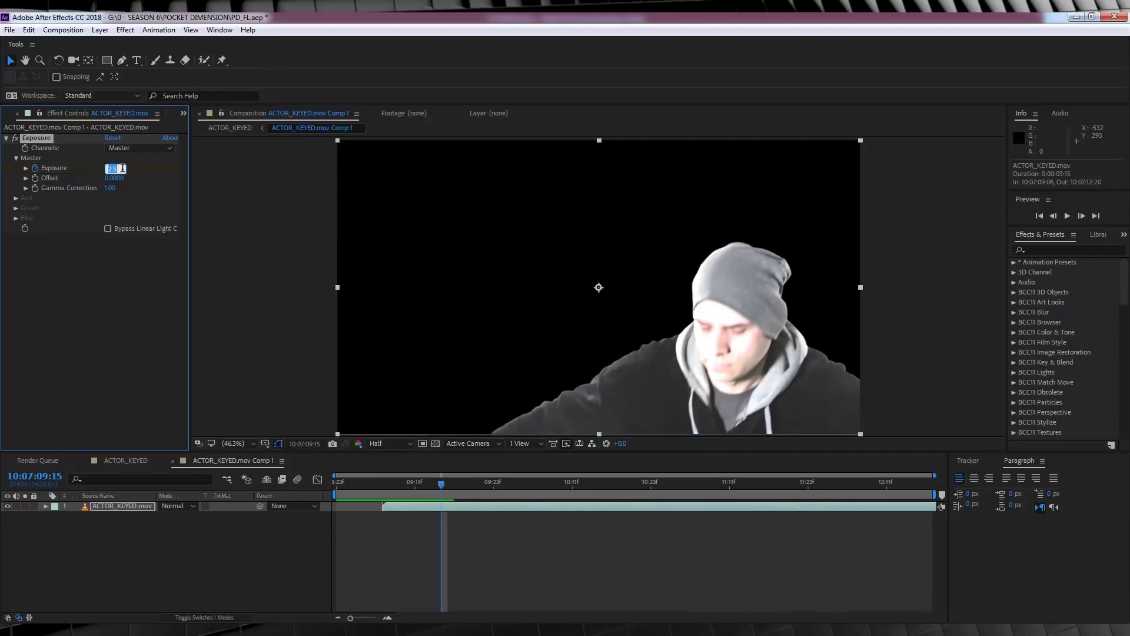
pyautogui.write('0')
pyautogui.press('Return')
pyautogui.moveTo(412, 482); pyautogui.dragTo(383, 483)
# Step: Add a Stylize > Glow to the actor, based on Alpha Channel with radius 95
pyautogui.click(126, 30)
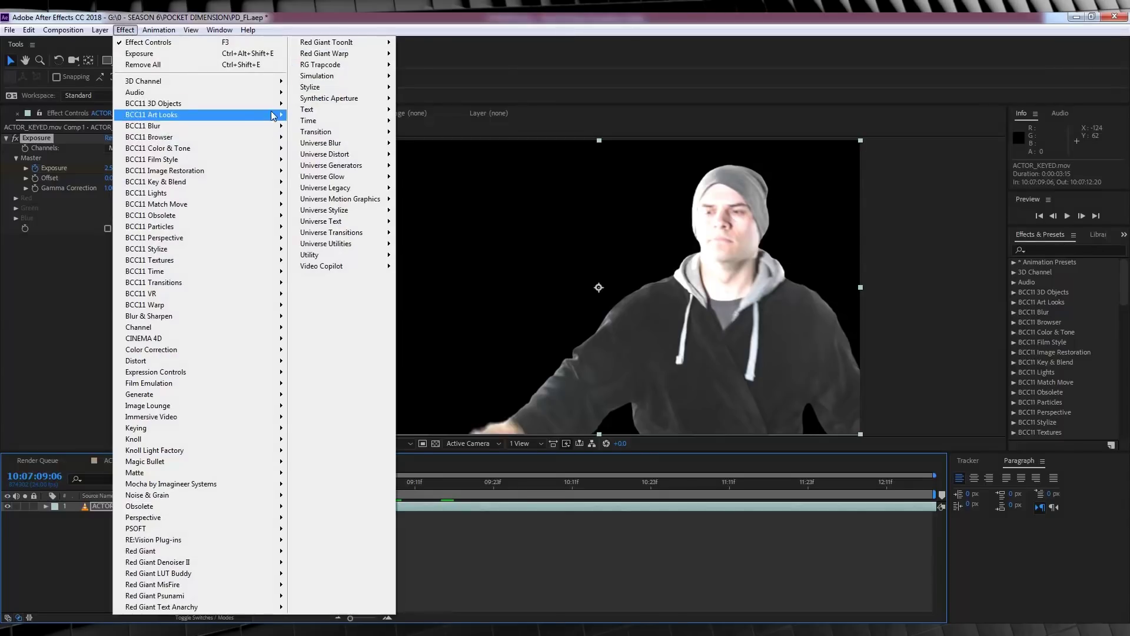
pyautogui.moveTo(353, 87)
pyautogui.click(445, 296)
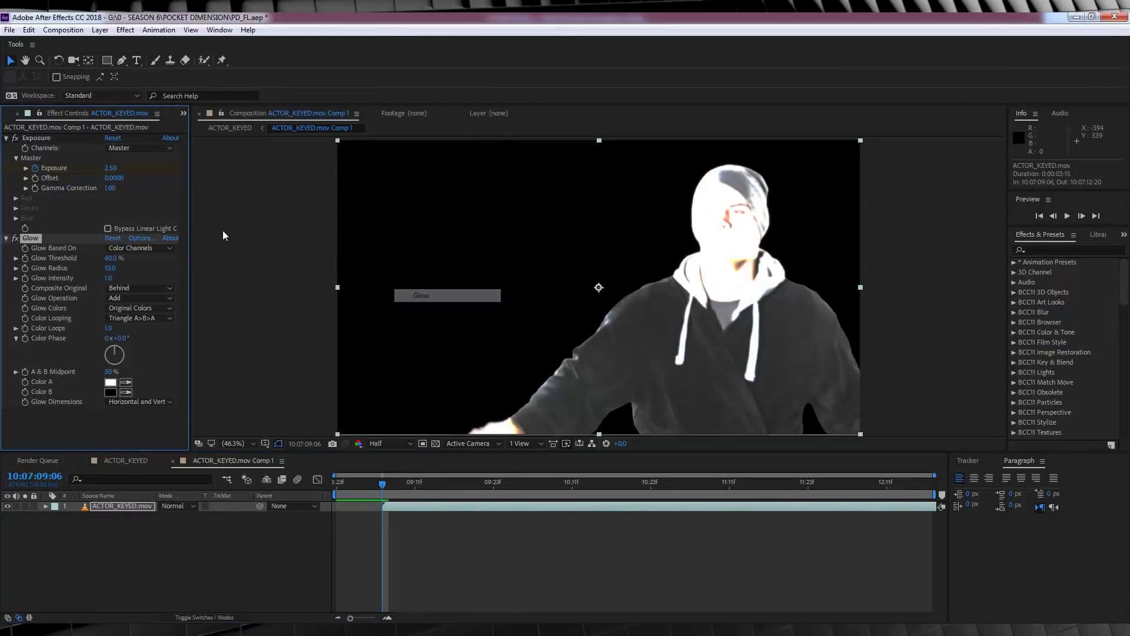
pyautogui.click(157, 248)
pyautogui.click(147, 260)
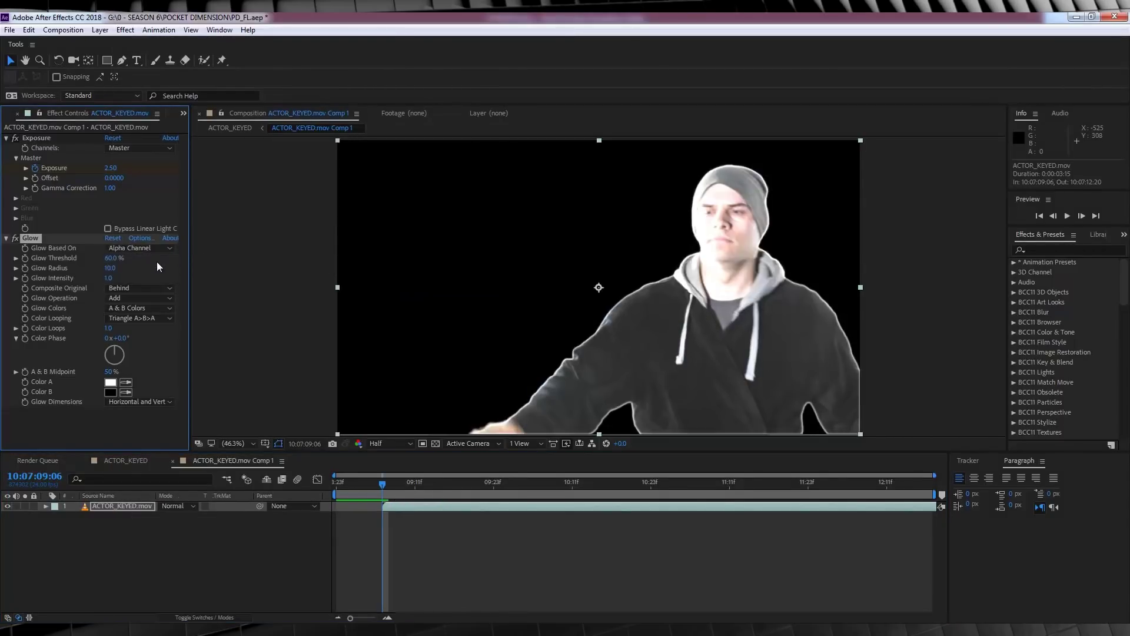
pyautogui.click(110, 268)
pyautogui.click(110, 268)
pyautogui.press('Return')
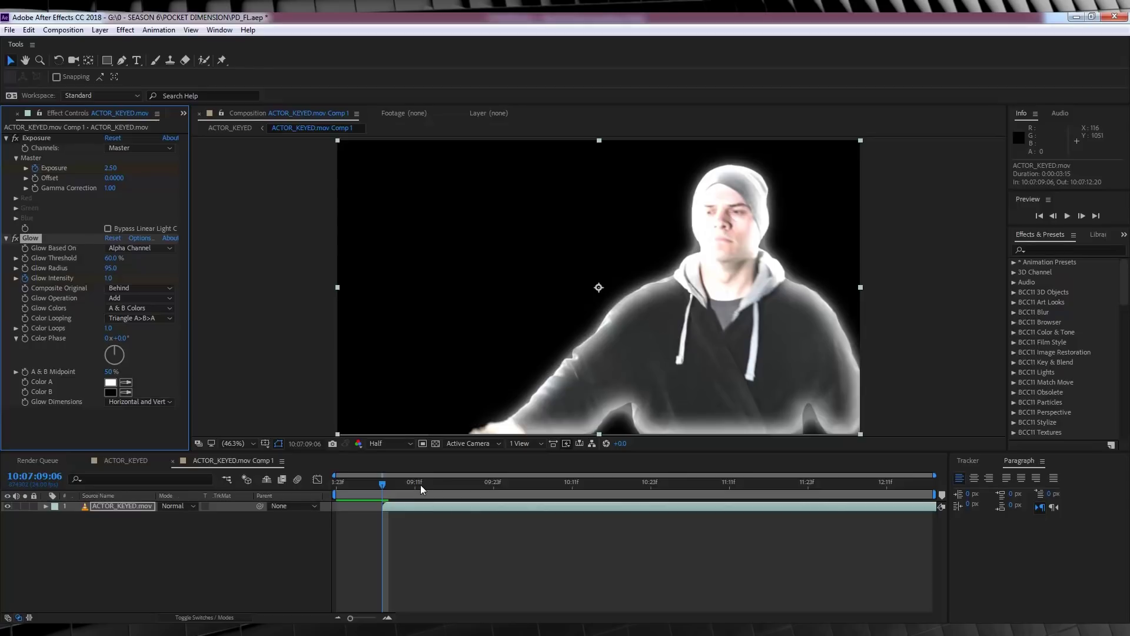
# Step: Keyframe the Glow Intensity down to 0 so the glow fades out
pyautogui.press('space')
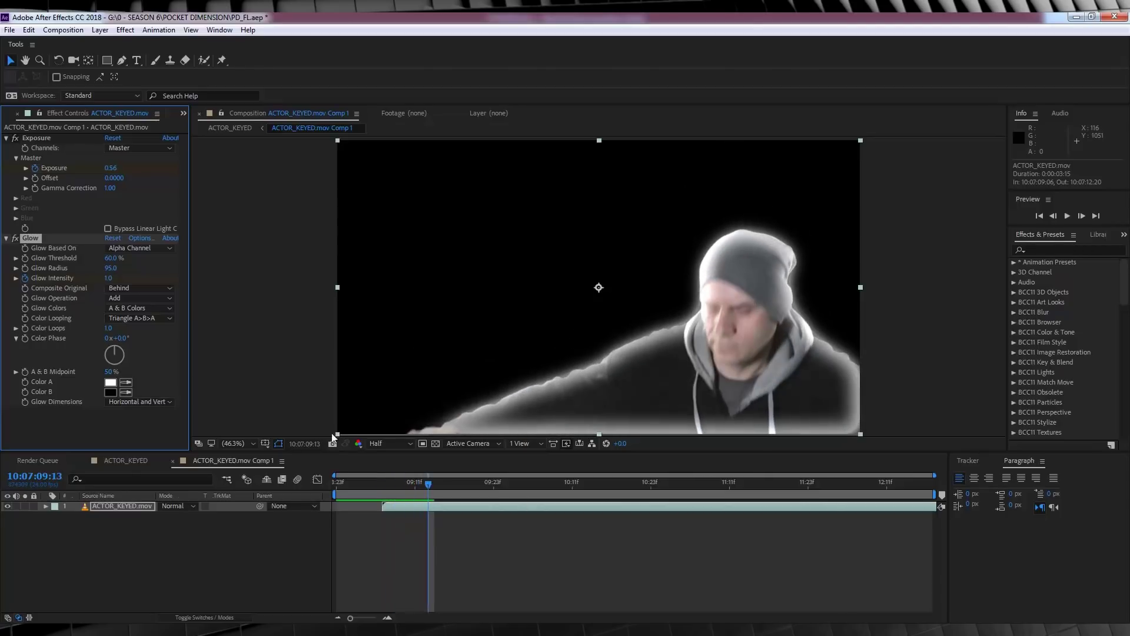
pyautogui.click(110, 277)
pyautogui.write('0')
pyautogui.press('Return')
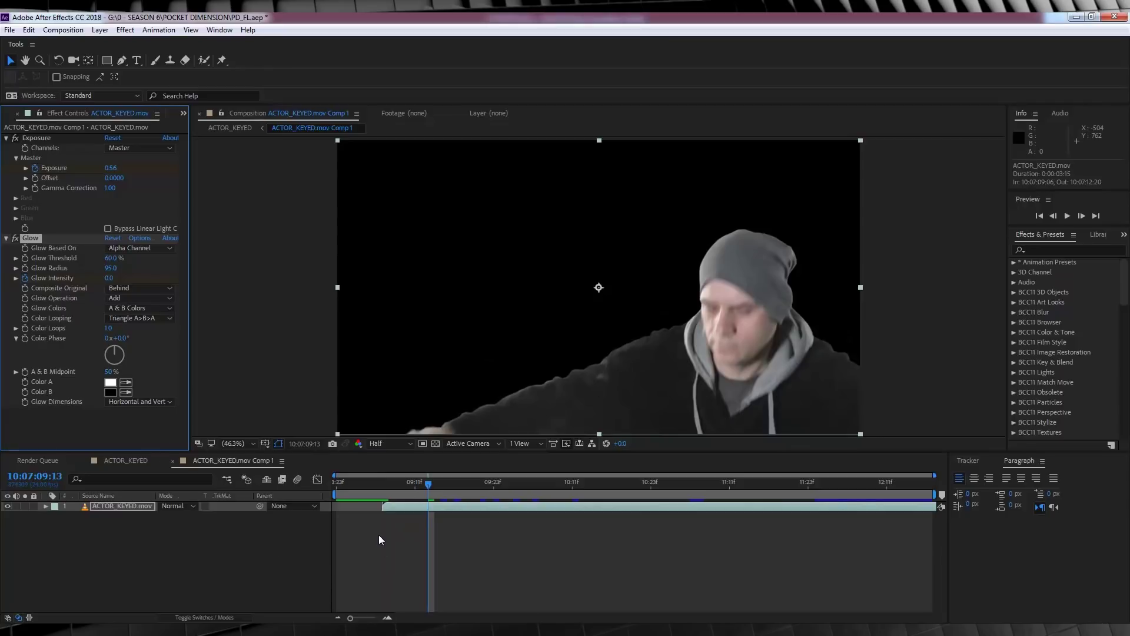
# Step: Keyframe the actor's Opacity from 0% at 09:06 to 100% at 09:14
pyautogui.press('t')
pyautogui.moveTo(428, 483); pyautogui.dragTo(382, 483)
pyautogui.click(162, 516)
pyautogui.write('0')
pyautogui.press('Return')
pyautogui.click(75, 516)
pyautogui.press('pagedown')
pyautogui.press('pagedown')
pyautogui.press('pagedown')
pyautogui.press('pagedown')
pyautogui.press('pagedown')
pyautogui.press('pagedown')
pyautogui.press('pagedown')
pyautogui.press('pagedown')
pyautogui.moveTo(157, 519); pyautogui.dragTo(400, 511)
# Step: Preview the actor's fade-in from just before the clip, ending back at 09:06
pyautogui.click(372, 482)
pyautogui.press('space')
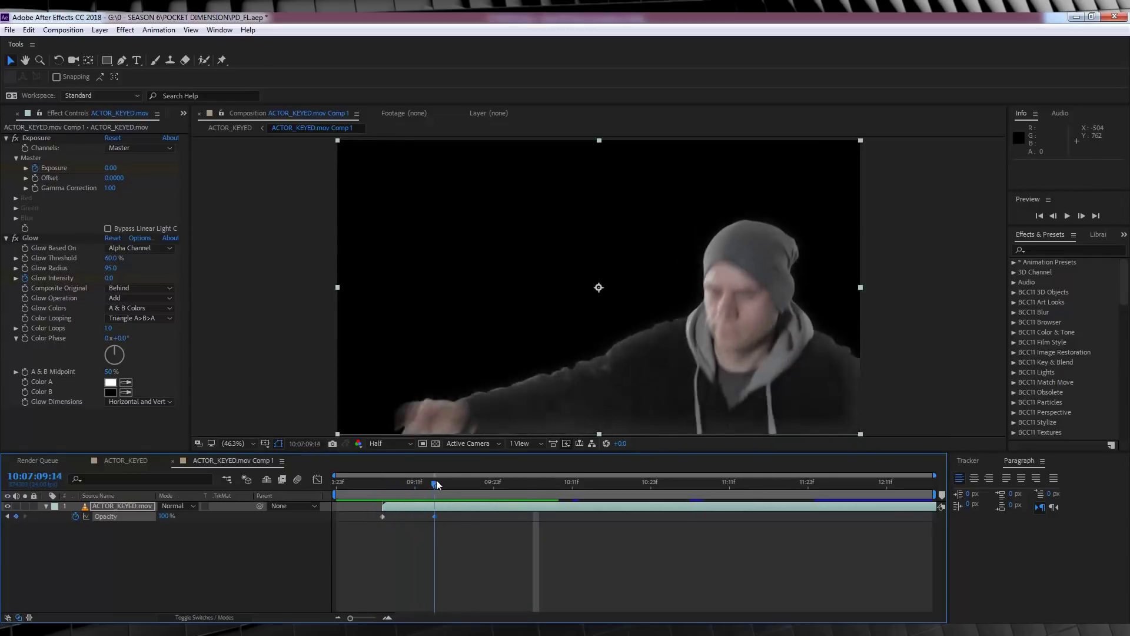
pyautogui.click(365, 478)
pyautogui.moveTo(369, 474)
pyautogui.mouseDown()
pyautogui.moveTo(449, 474)
pyautogui.moveTo(379, 473)
pyautogui.mouseUp()
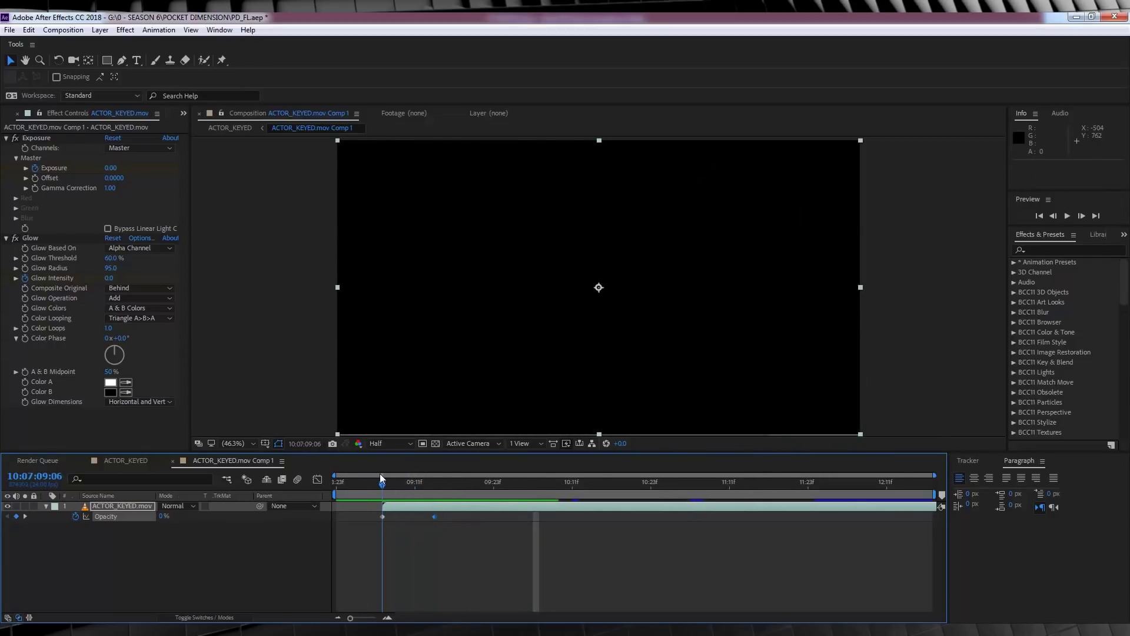
# Step: In ACTOR_KEYED, reveal the actor precomp's Scale and Rotation, showing 100% scale
pyautogui.click(118, 461)
pyautogui.click(154, 559)
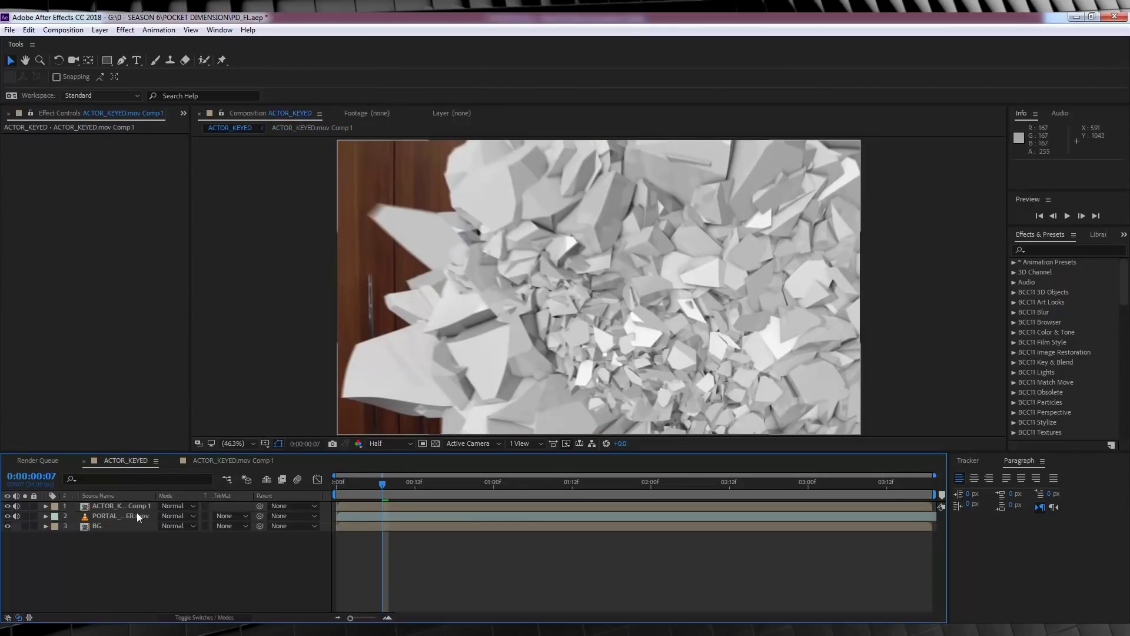
pyautogui.click(122, 507)
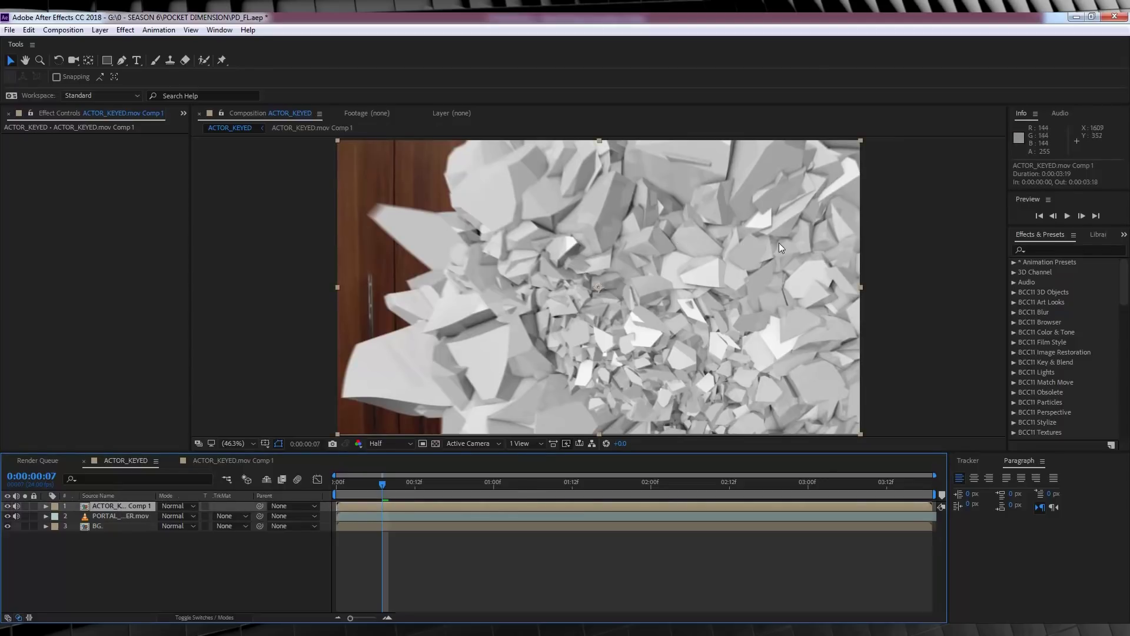
pyautogui.click(123, 515)
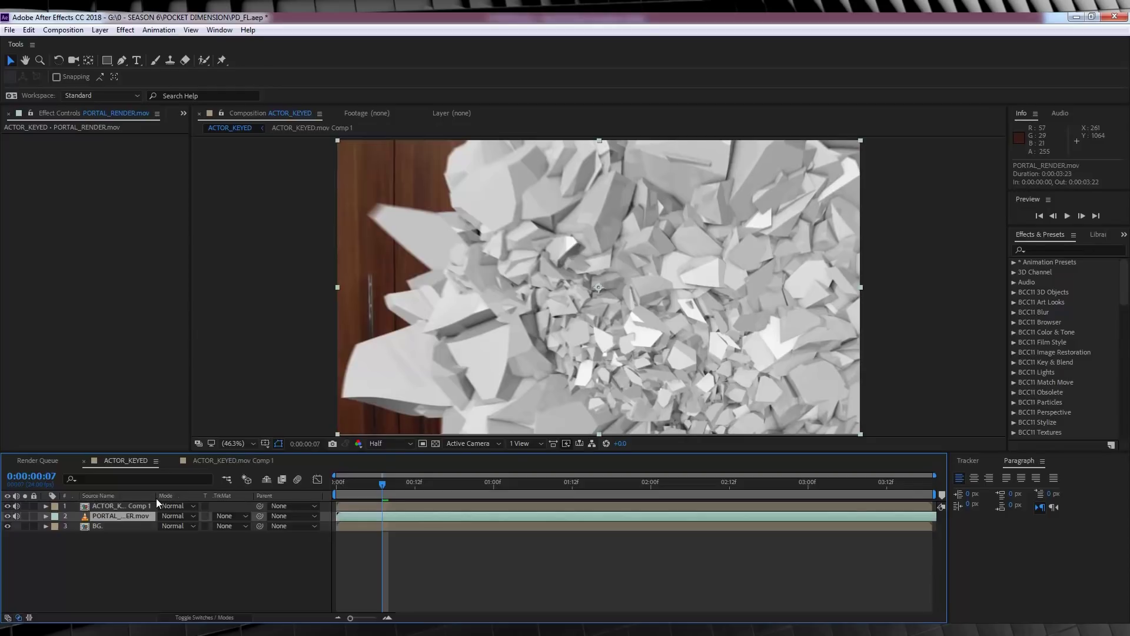
pyautogui.click(100, 504)
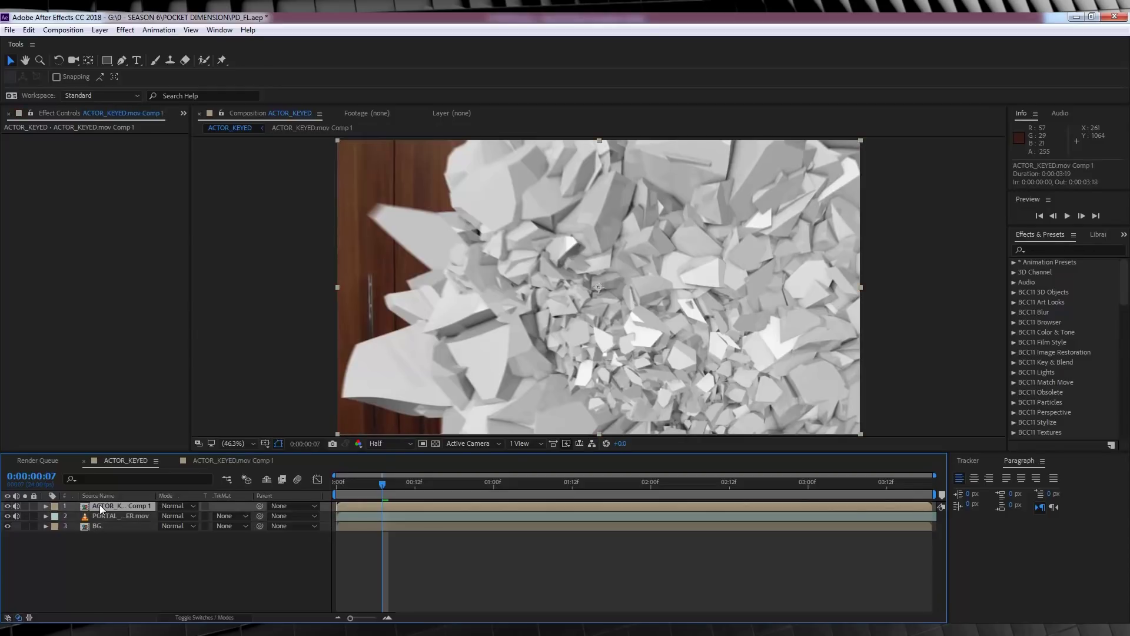
pyautogui.press('s')
pyautogui.press('r')
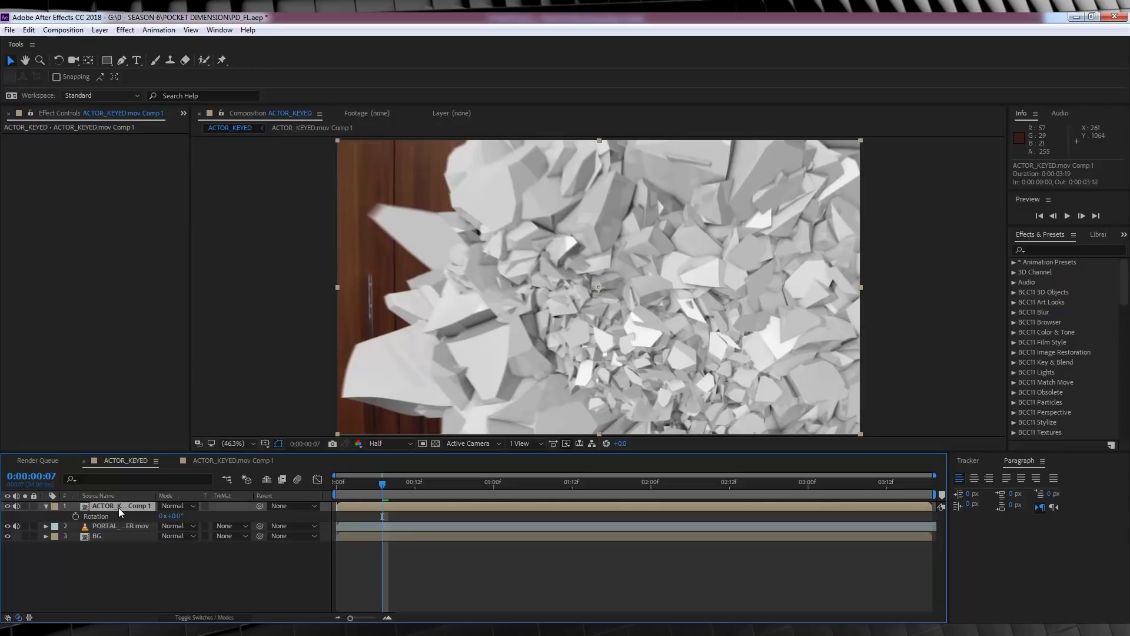
pyautogui.press('s')
# Step: Reveal PORTAL_RENDER.mov's Scale, Position and Rotation in turn
pyautogui.click(116, 527)
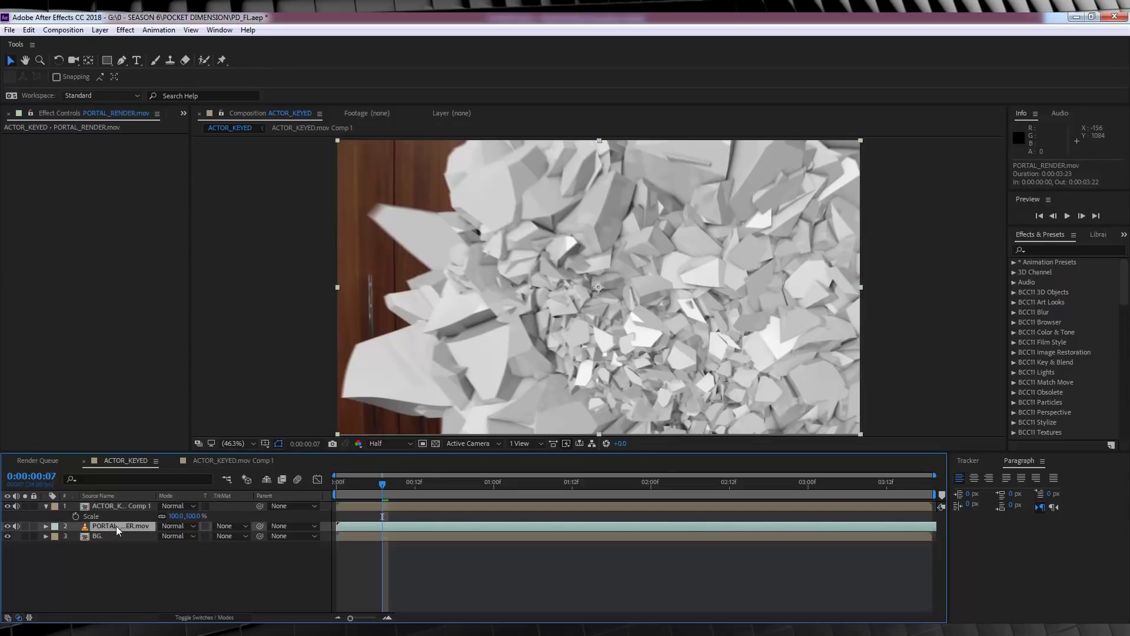
pyautogui.press('s')
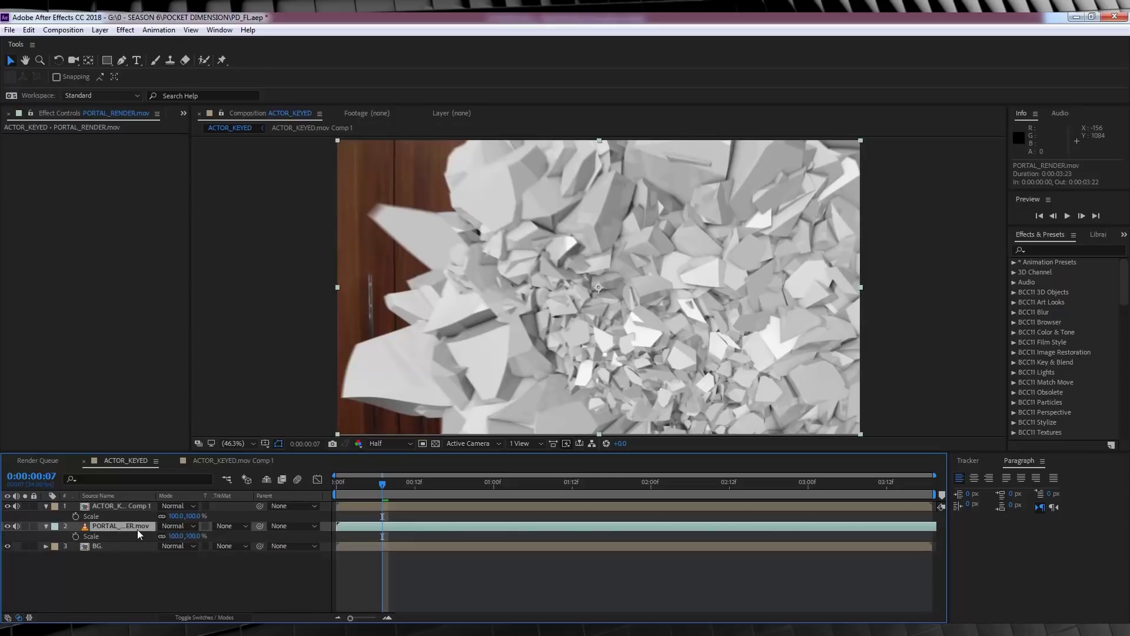
pyautogui.press('p')
pyautogui.press('r')
pyautogui.press('r')
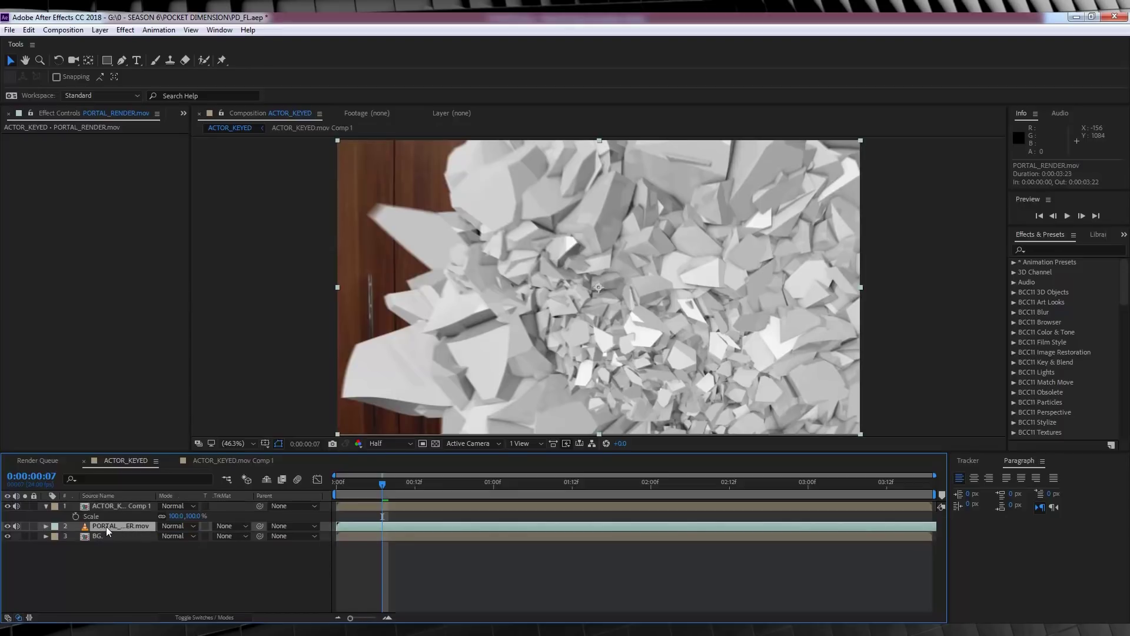
# Step: Add a Displacement Map to PORTAL_RENDER driven by the actor precomp, with the actor layer hidden
pyautogui.click(122, 31)
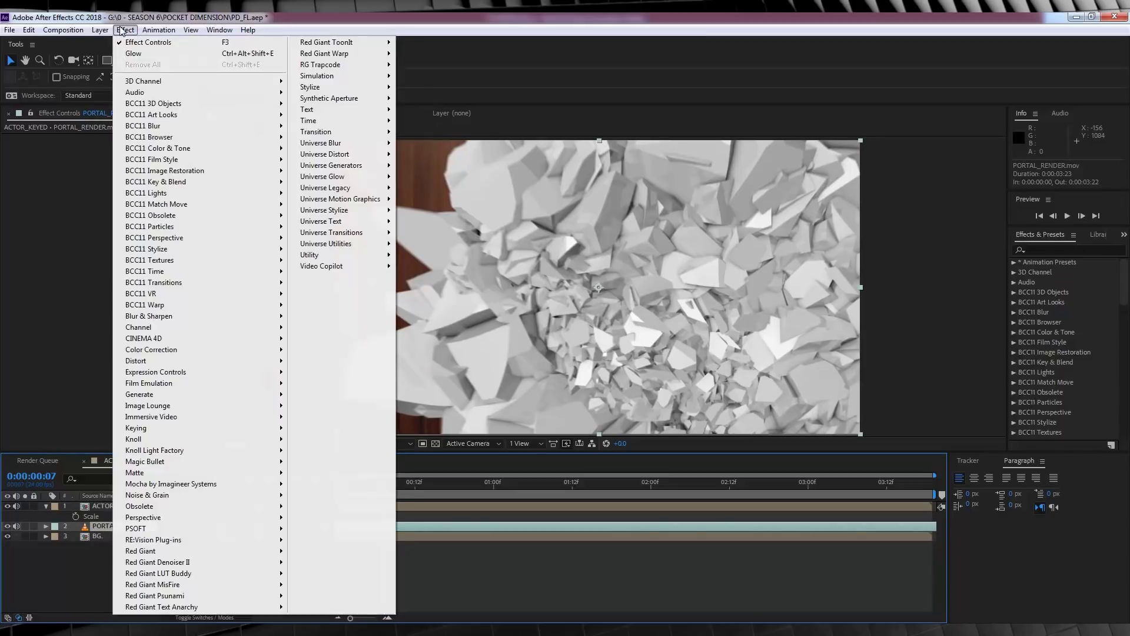
pyautogui.moveTo(177, 365)
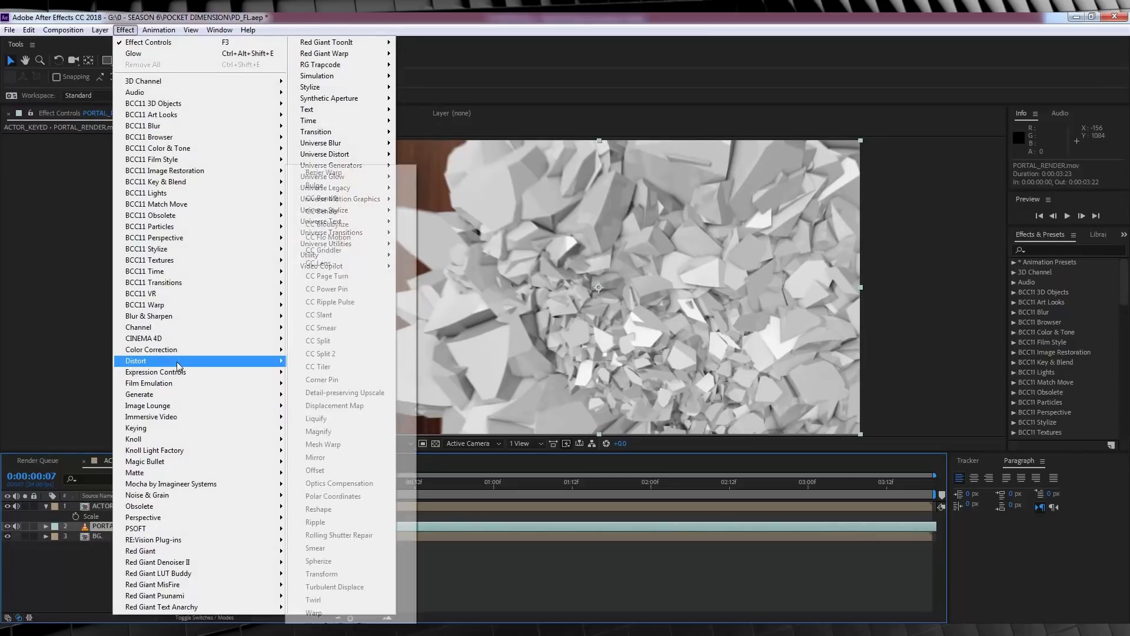
pyautogui.click(333, 406)
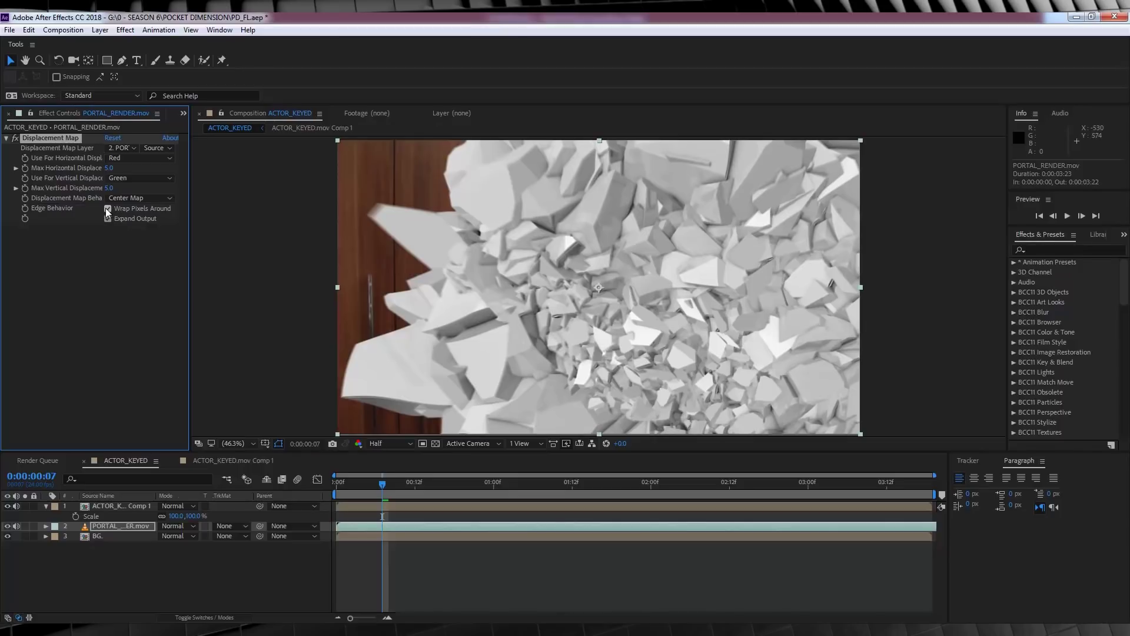
pyautogui.click(148, 211)
pyautogui.click(133, 147)
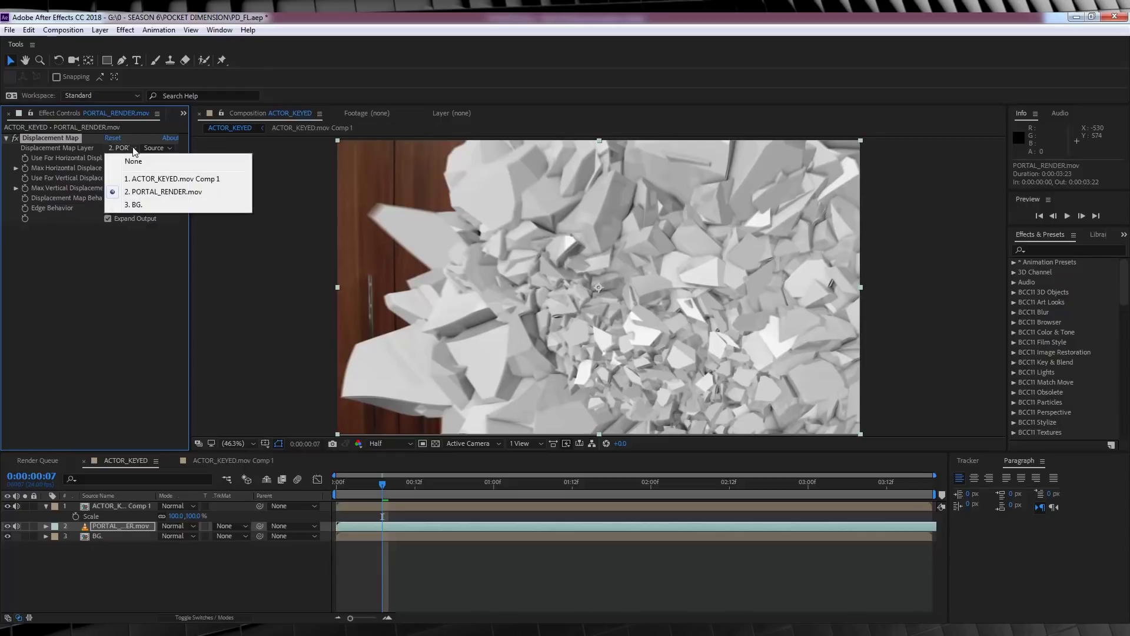
pyautogui.click(147, 178)
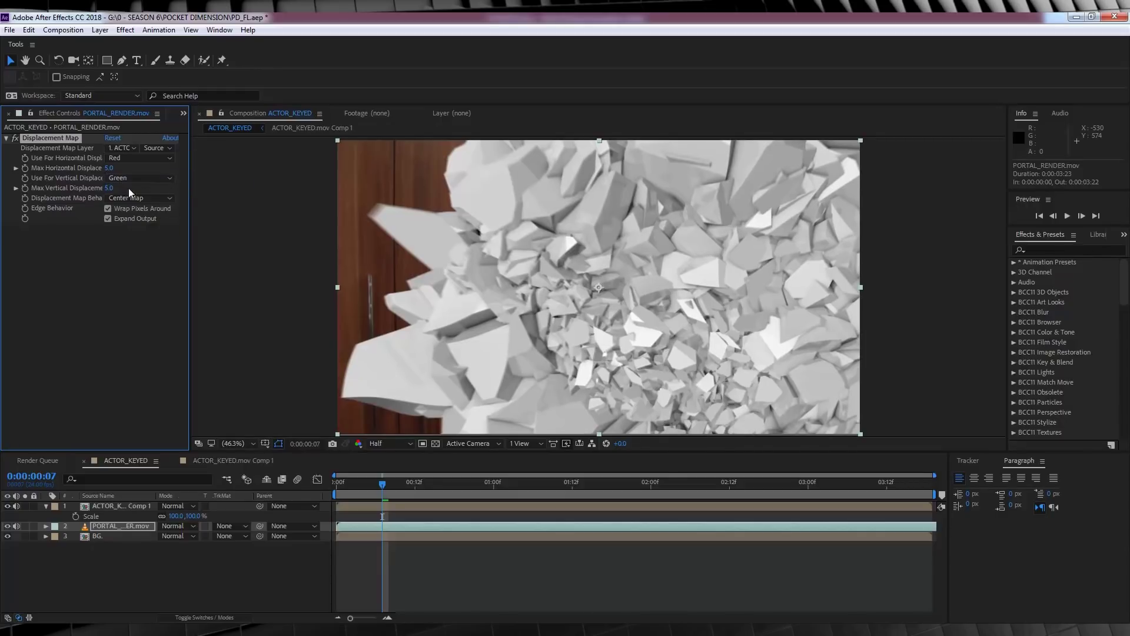
pyautogui.click(7, 505)
# Step: Keyframe Max Horizontal Displacement 106 and Max Vertical Displacement 132 around frame 14
pyautogui.moveTo(109, 168); pyautogui.dragTo(166, 164)
pyautogui.click(428, 481)
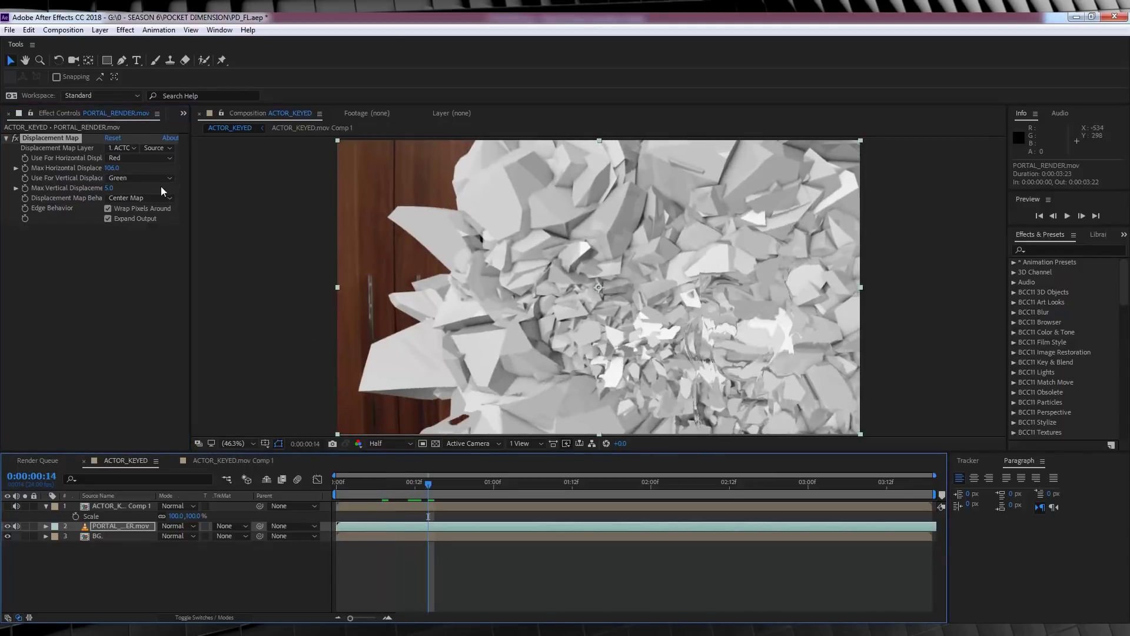
pyautogui.moveTo(108, 188); pyautogui.dragTo(183, 187)
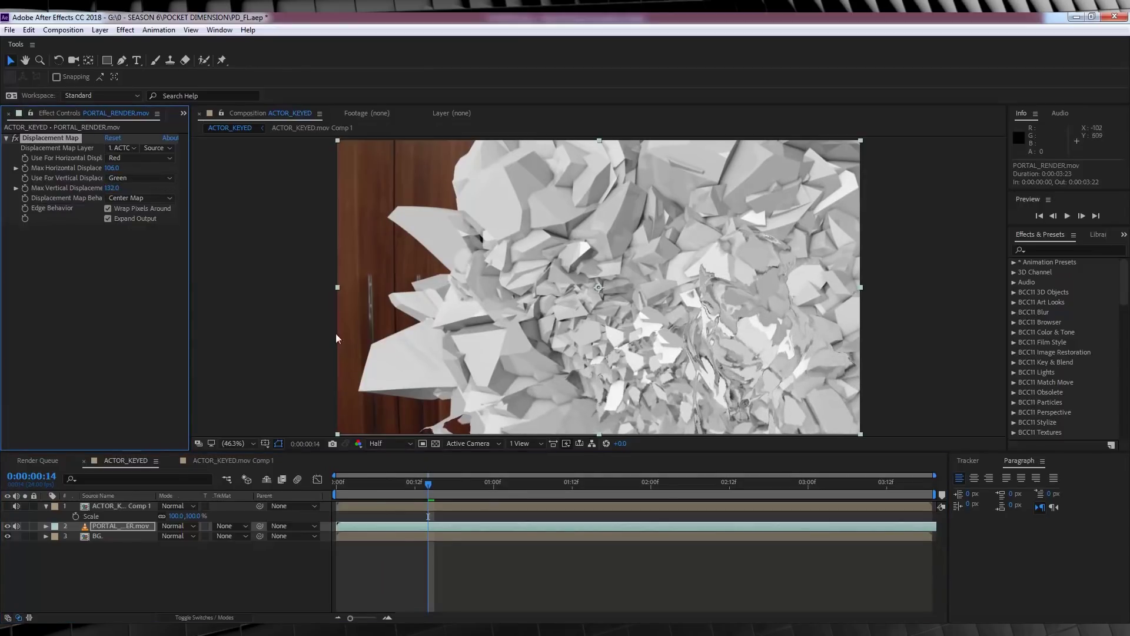
pyautogui.moveTo(348, 482); pyautogui.dragTo(442, 484)
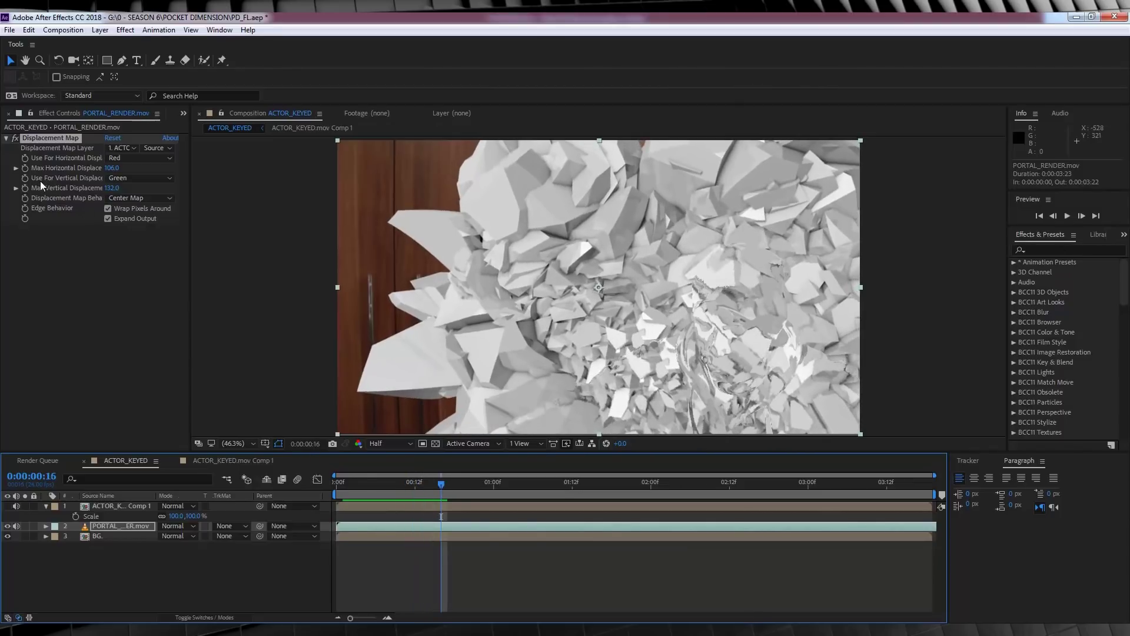
pyautogui.click(26, 168)
pyautogui.click(26, 188)
# Step: Set both horizontal and vertical displacement to 0 at frame 20
pyautogui.moveTo(443, 482); pyautogui.dragTo(465, 486)
pyautogui.click(115, 168)
pyautogui.write('0')
pyautogui.press('Return')
pyautogui.click(112, 187)
pyautogui.write('0')
pyautogui.press('Return')
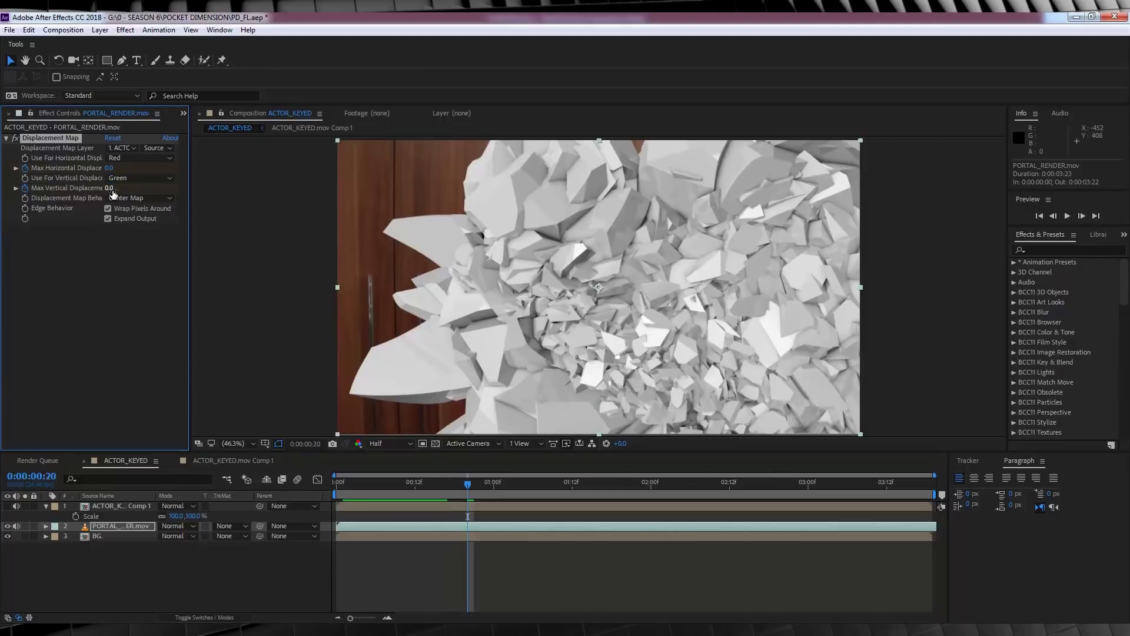
# Step: Unhide the actor precomp and preview the portal animation from the start
pyautogui.click(8, 505)
pyautogui.press('Home')
pyautogui.press('space')
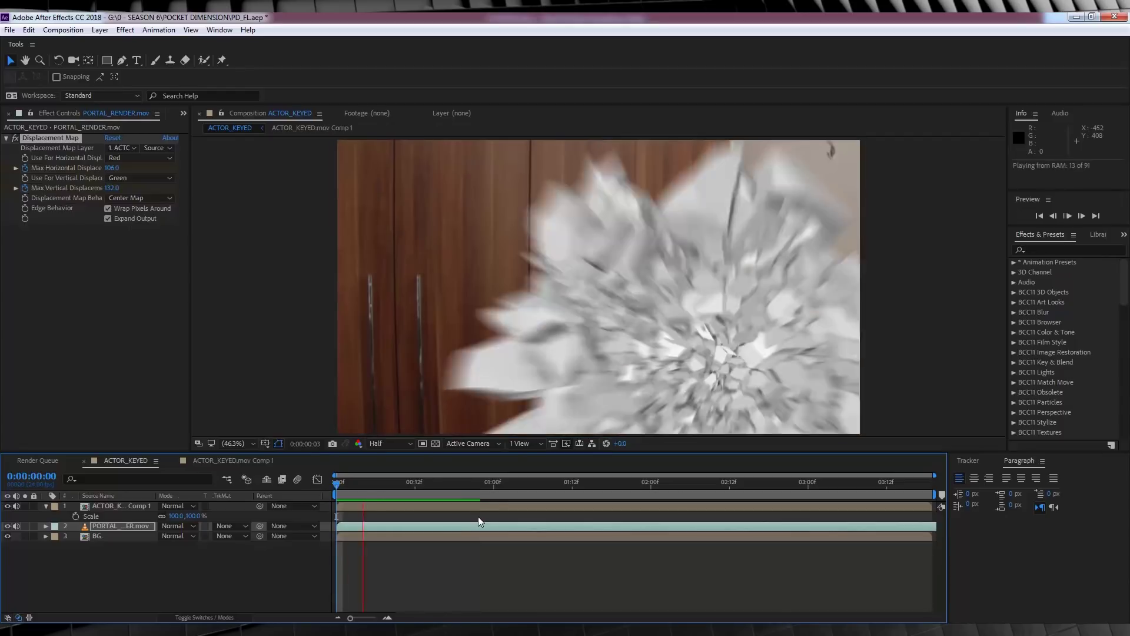
pyautogui.click(389, 482)
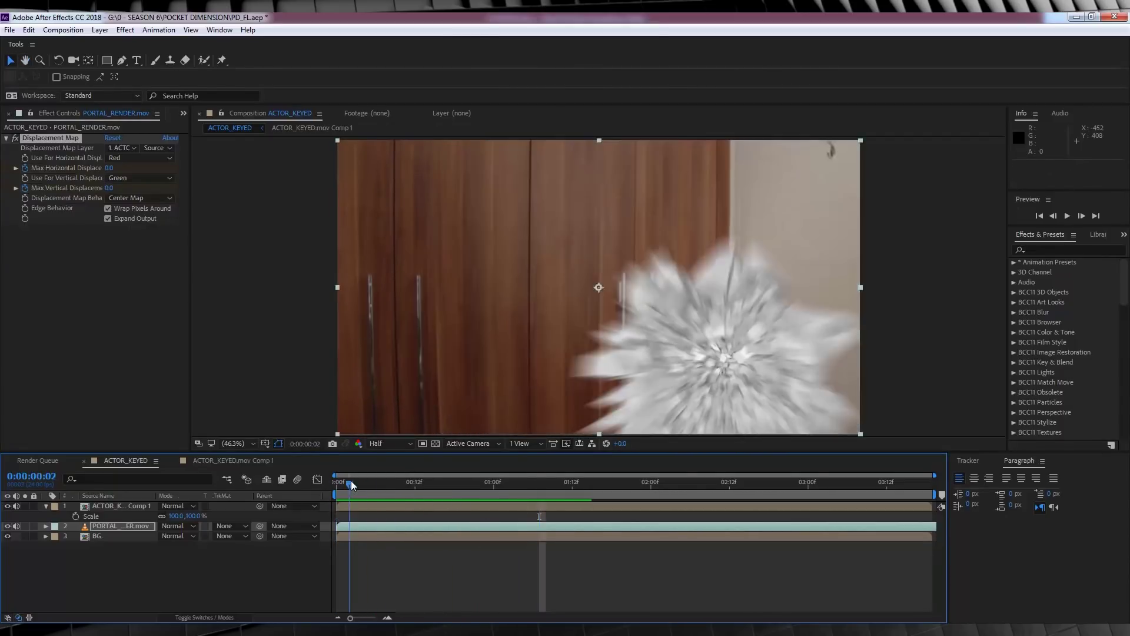
pyautogui.moveTo(366, 483); pyautogui.dragTo(336, 479)
# Step: Add a Displacement Map to BG with 2. PORTAL_RENDER.mov as the map layer
pyautogui.click(95, 536)
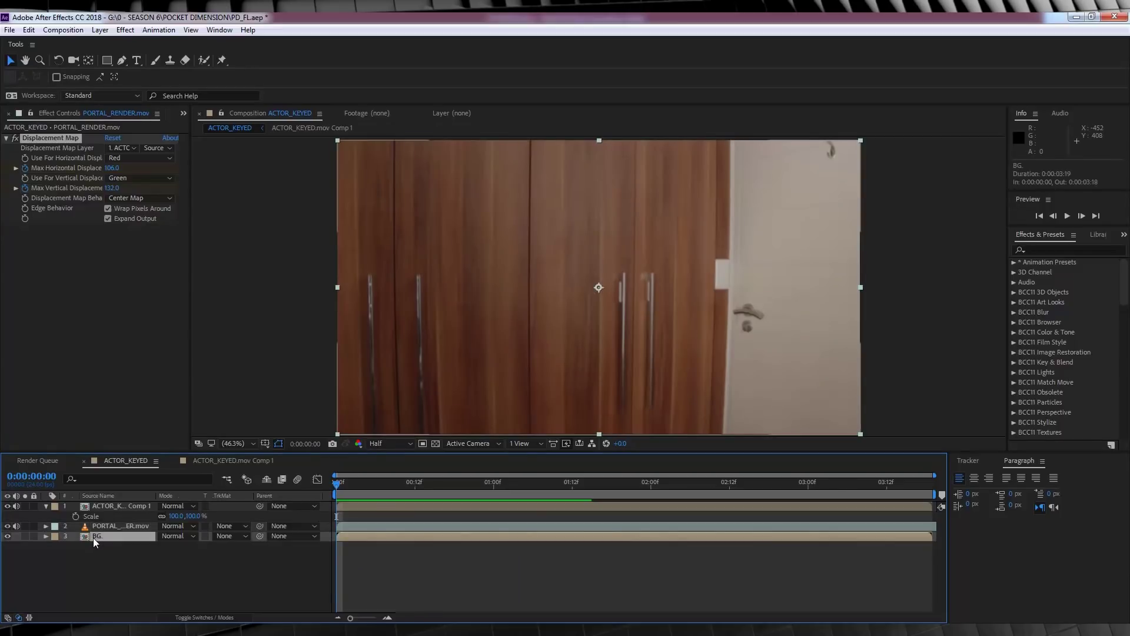
pyautogui.click(125, 29)
pyautogui.click(141, 54)
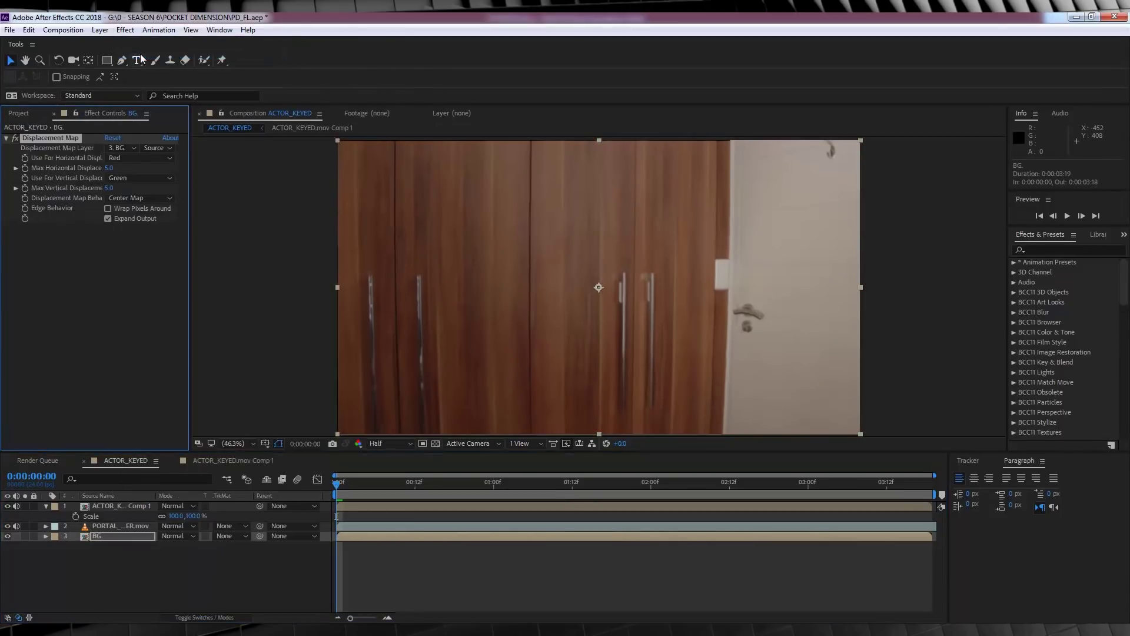
pyautogui.click(119, 147)
pyautogui.click(138, 191)
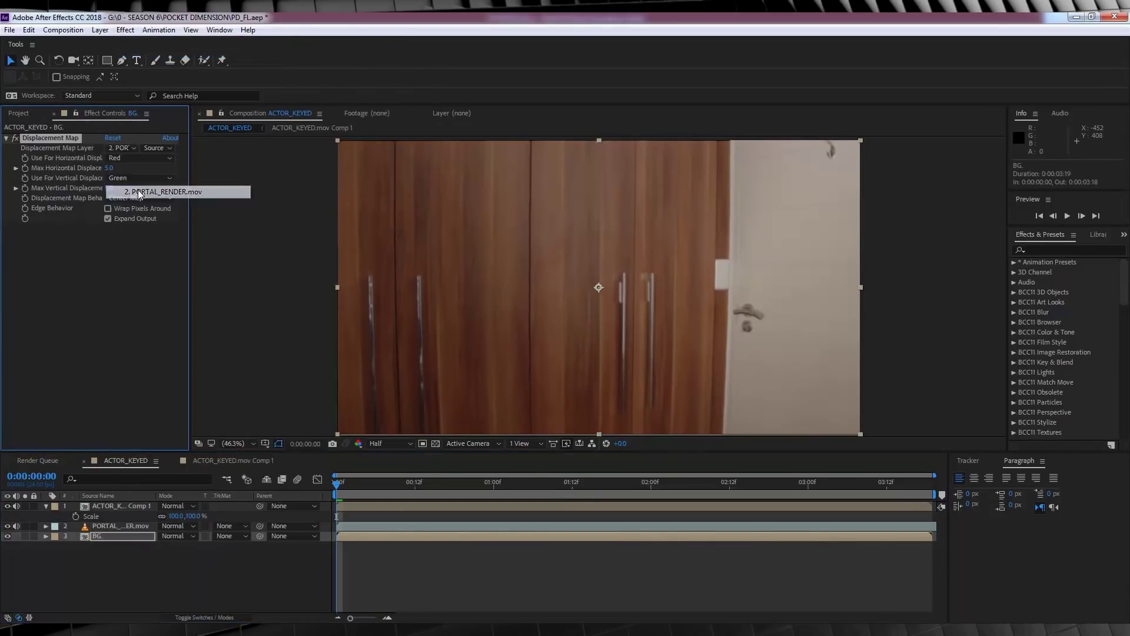
# Step: With the portal hidden at frame 10, raise horizontal displacement to 176, vertical 62, and enable Wrap Pixels Around
pyautogui.click(7, 526)
pyautogui.moveTo(350, 477); pyautogui.dragTo(401, 481)
pyautogui.moveTo(110, 170); pyautogui.dragTo(156, 169)
pyautogui.click(108, 209)
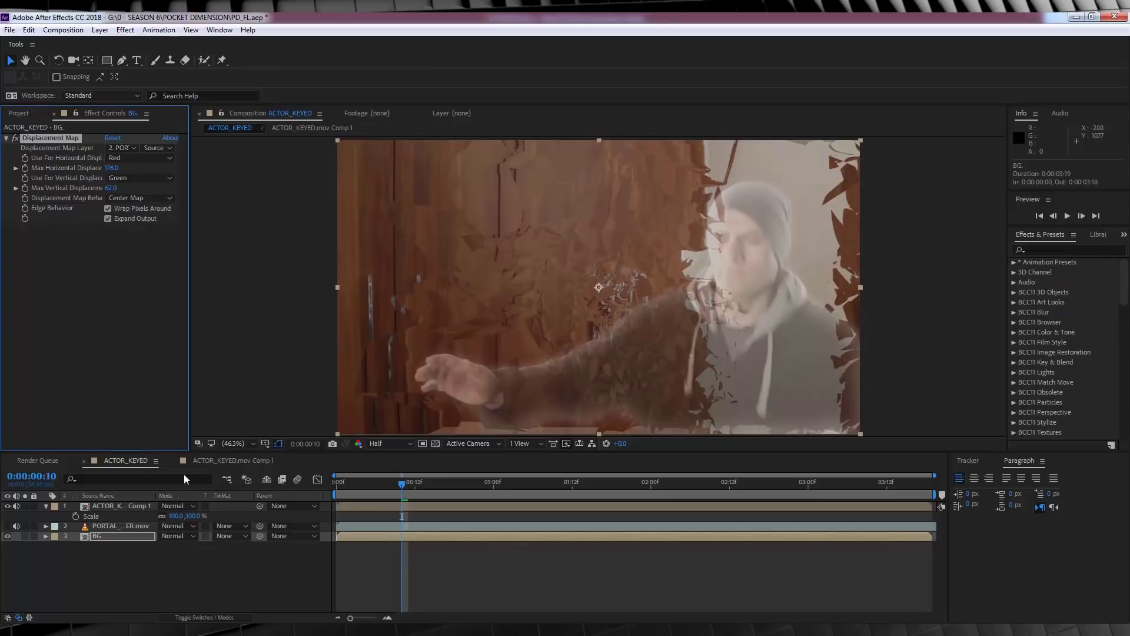
pyautogui.click(7, 526)
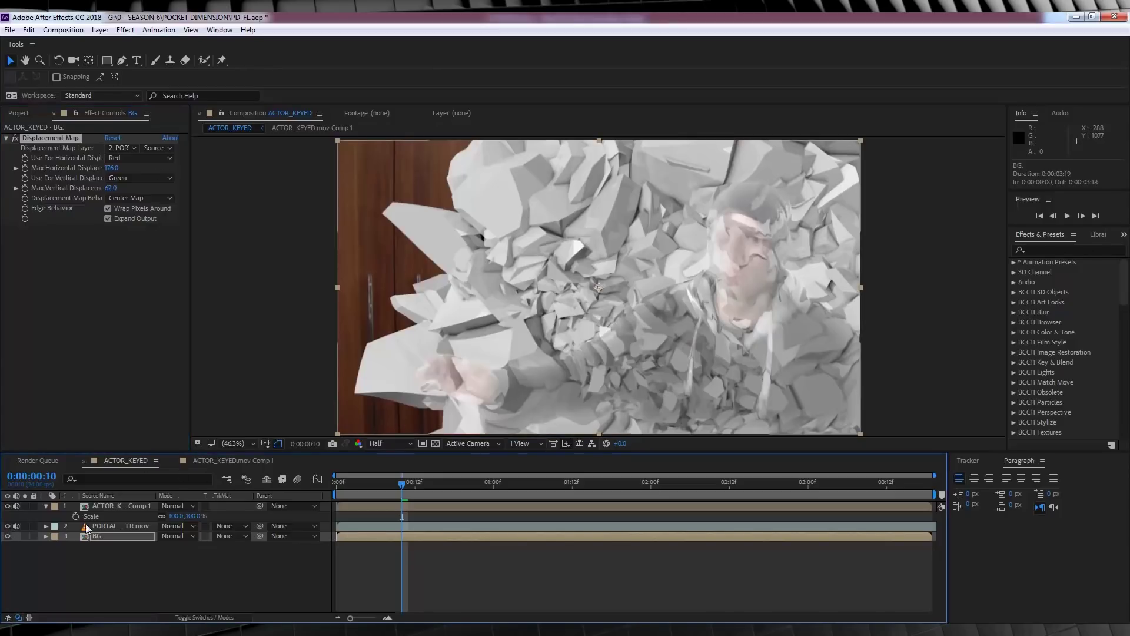
# Step: Set PORTAL_RENDER's blend mode to Screen and add a Color Correction > Exposure effect
pyautogui.click(173, 525)
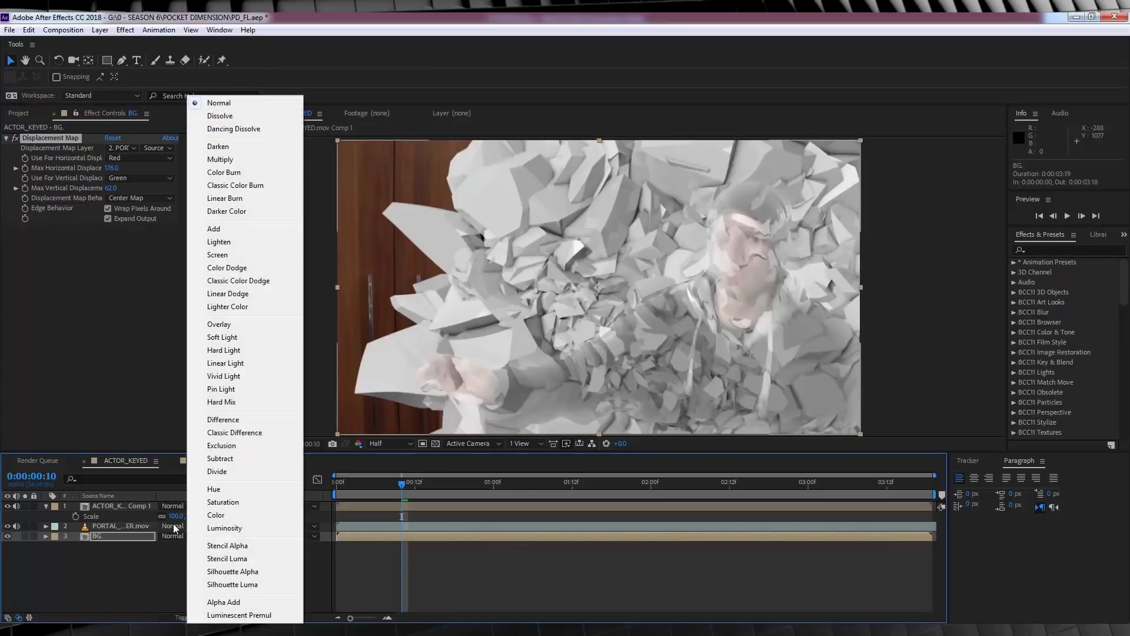
pyautogui.click(222, 255)
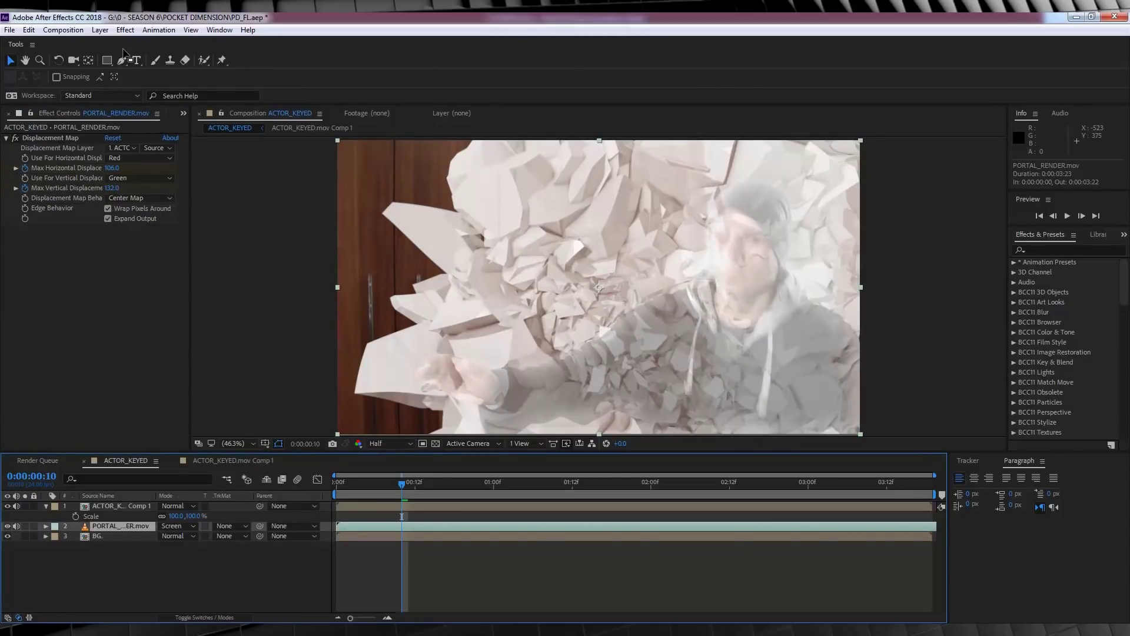
pyautogui.click(124, 30)
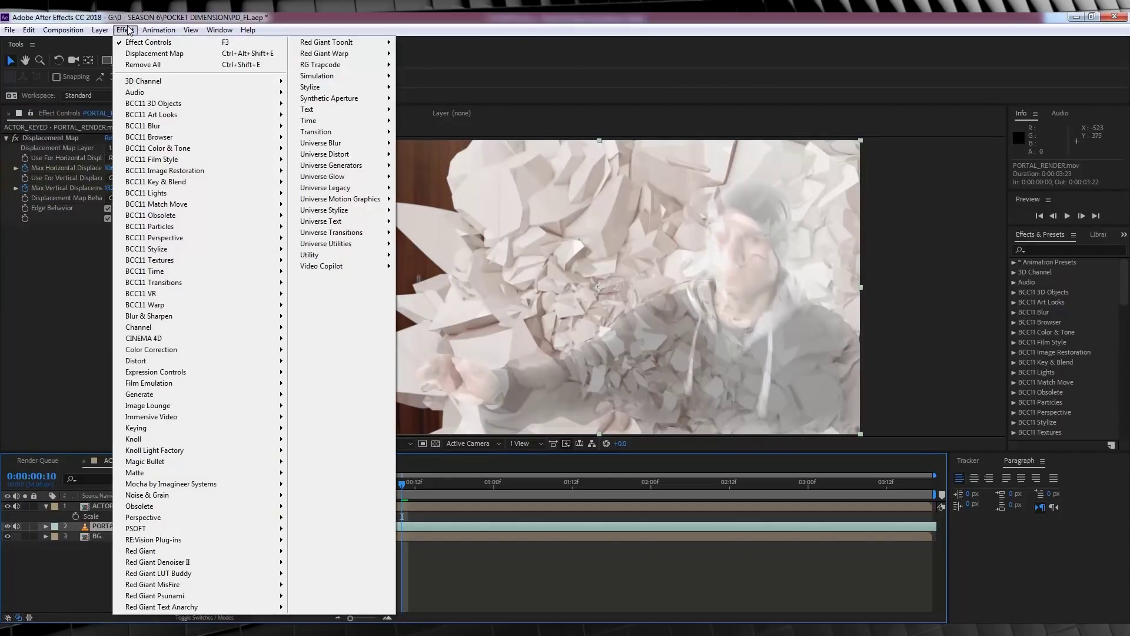
pyautogui.moveTo(259, 349)
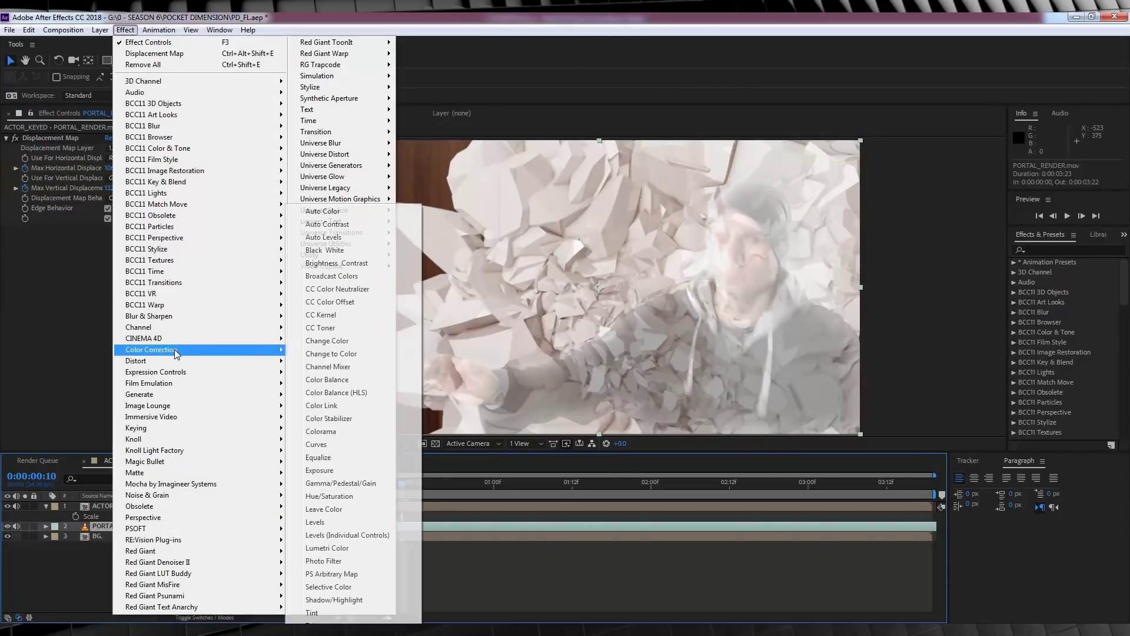
pyautogui.click(318, 470)
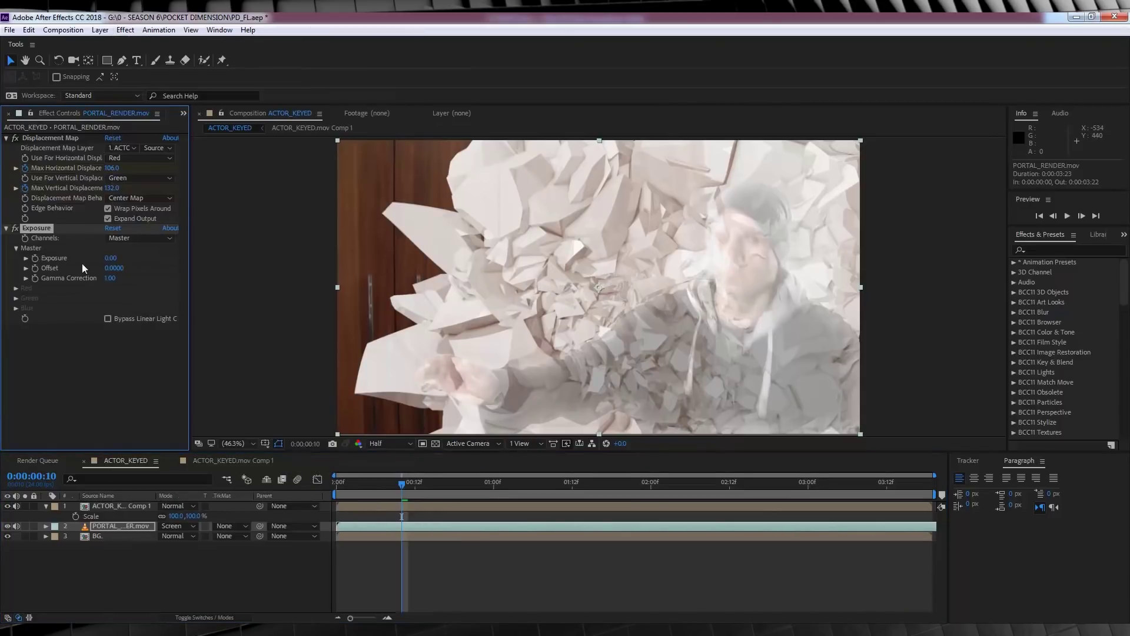
# Step: Tune the portal's Exposure to 0.41, Offset -0.6400 and Gamma Correction 1.55
pyautogui.moveTo(111, 268)
pyautogui.mouseDown()
pyautogui.moveTo(97, 270)
pyautogui.moveTo(110, 258)
pyautogui.moveTo(103, 270)
pyautogui.moveTo(116, 278)
pyautogui.moveTo(113, 268)
pyautogui.mouseUp()
pyautogui.moveTo(114, 258); pyautogui.dragTo(117, 258)
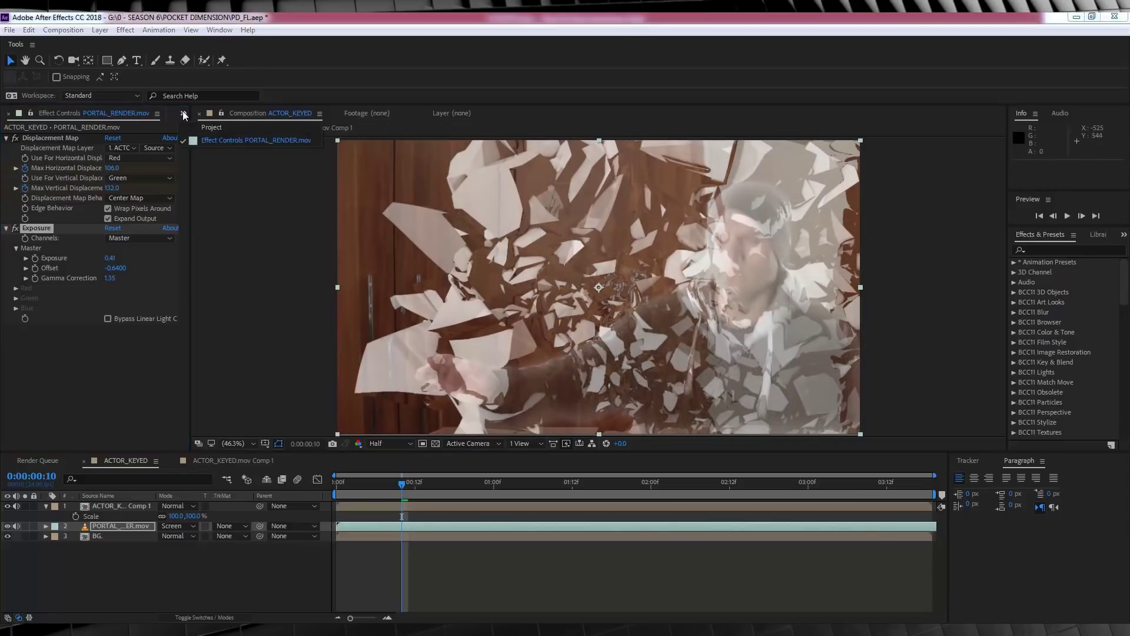
pyautogui.hotkey('ctrl', '0')
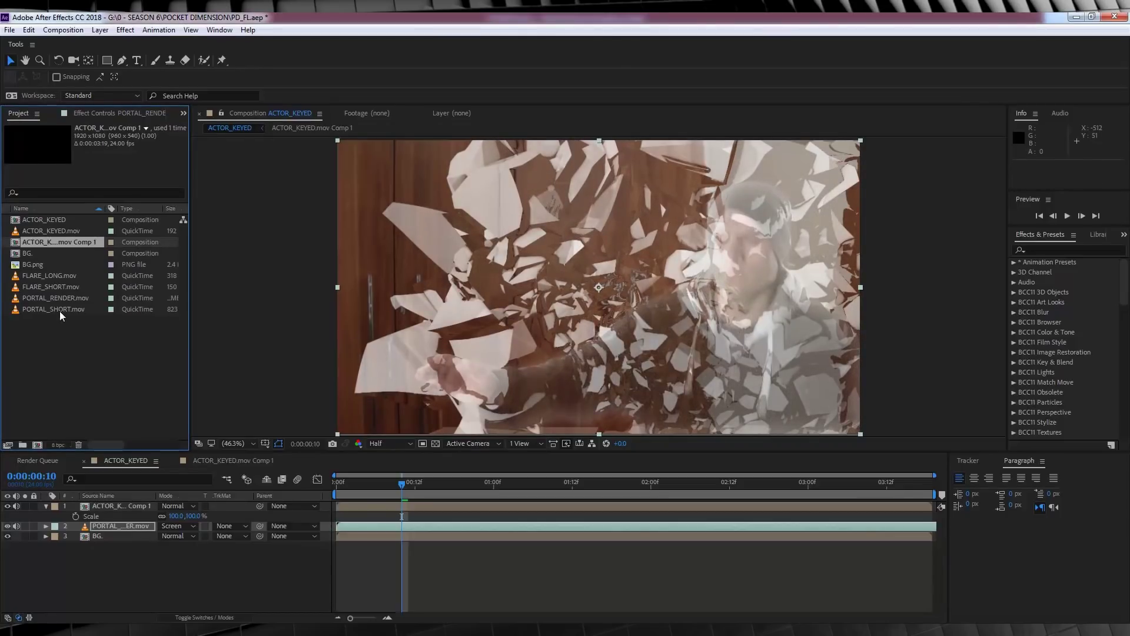
# Step: Add FLARE_SHORT.mov above the portal layer in Add blend mode, shifted toward the lower right
pyautogui.click(40, 286)
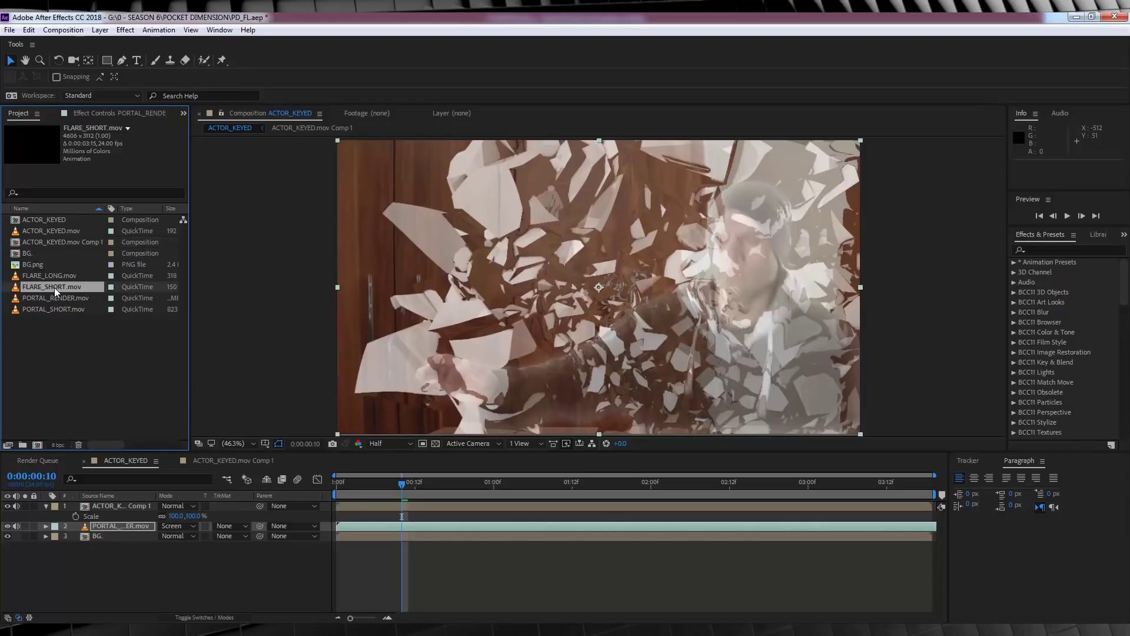
pyautogui.moveTo(54, 287); pyautogui.dragTo(108, 511)
pyautogui.press('F4')
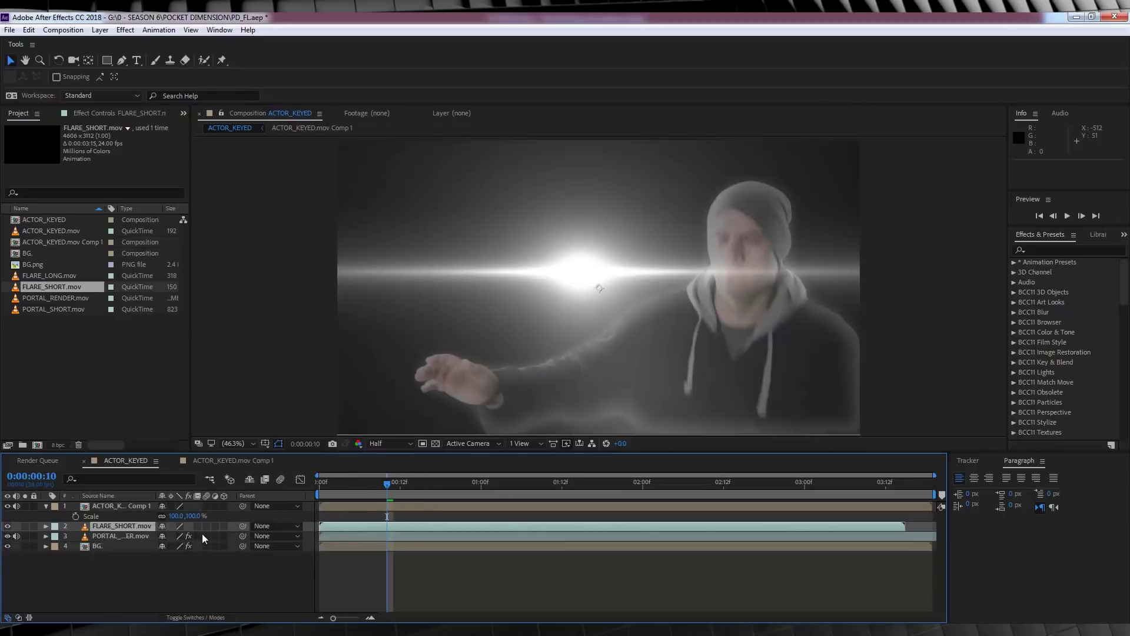
pyautogui.click(224, 616)
pyautogui.click(190, 528)
pyautogui.click(213, 228)
pyautogui.moveTo(596, 279); pyautogui.dragTo(715, 311)
# Step: Duplicate the flare layer and move the copy to the top of the stack
pyautogui.moveTo(336, 483); pyautogui.dragTo(365, 484)
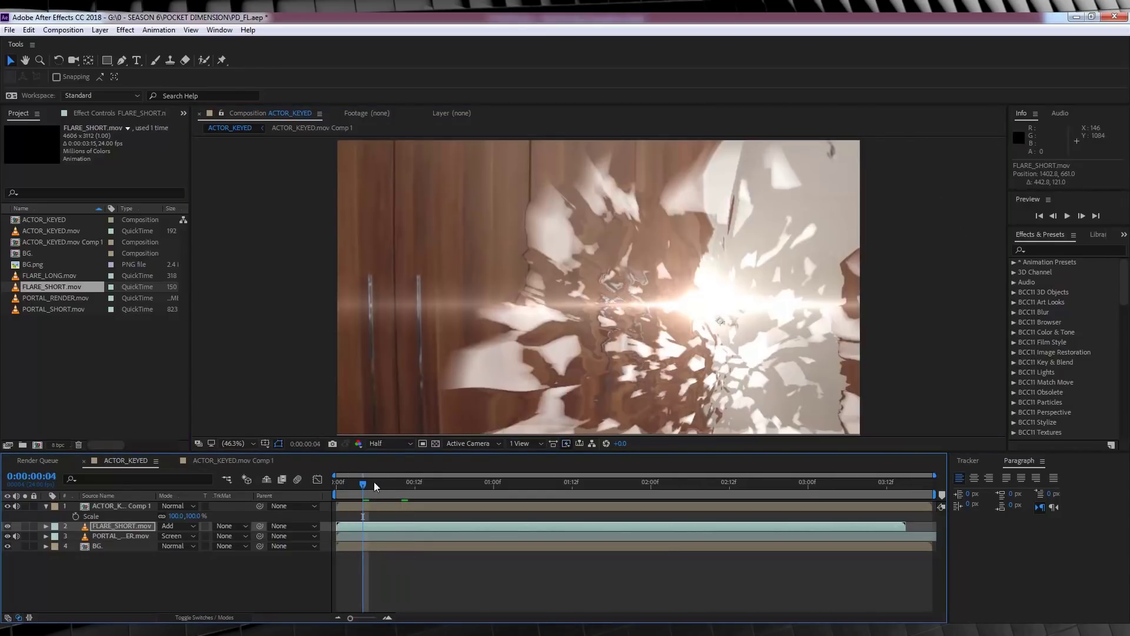
pyautogui.press('space')
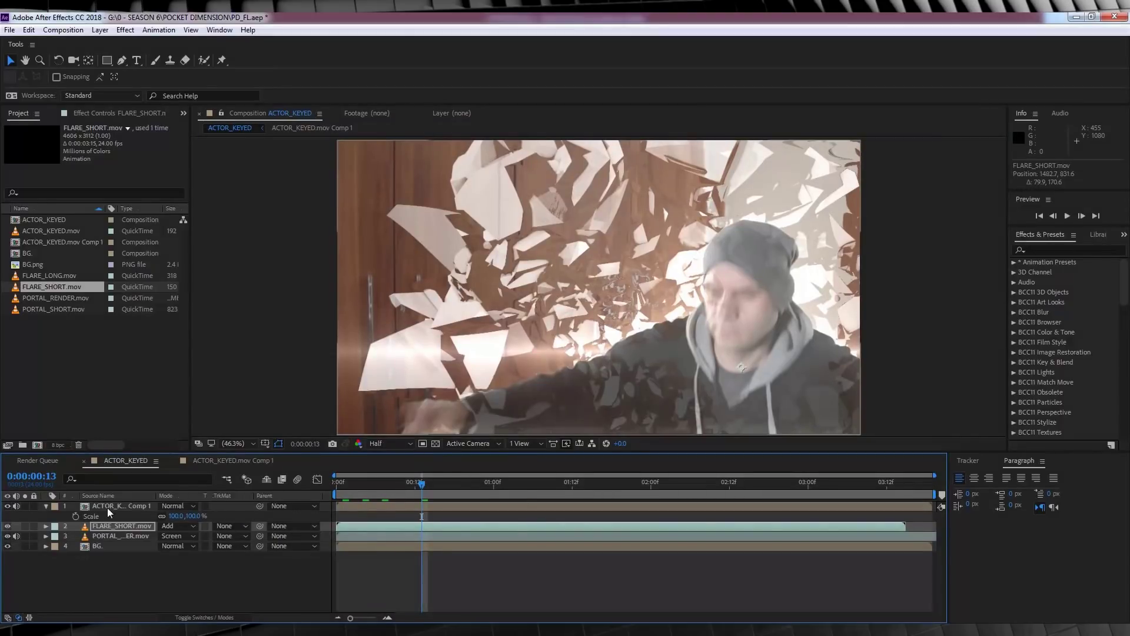
pyautogui.click(115, 522)
pyautogui.hotkey('ctrl', 'd')
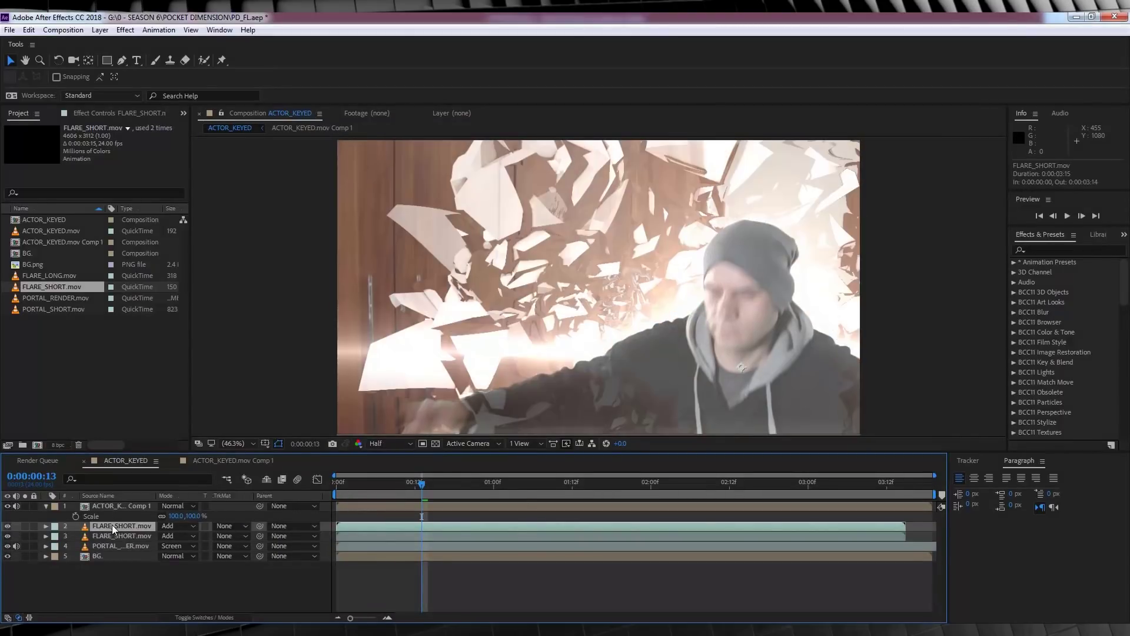
pyautogui.moveTo(112, 525); pyautogui.dragTo(112, 502)
# Step: Keyframe the top flare's opacity at frame 7 and fade it to 0%, then preview
pyautogui.click(338, 483)
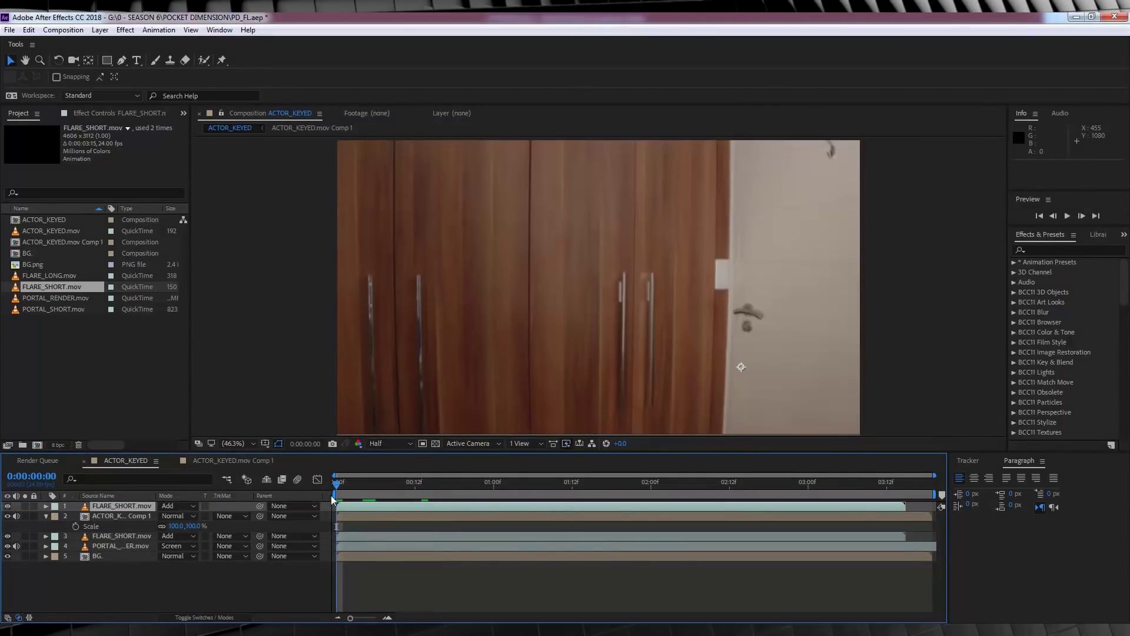
pyautogui.moveTo(338, 484); pyautogui.dragTo(447, 484)
pyautogui.press('t')
pyautogui.click(74, 515)
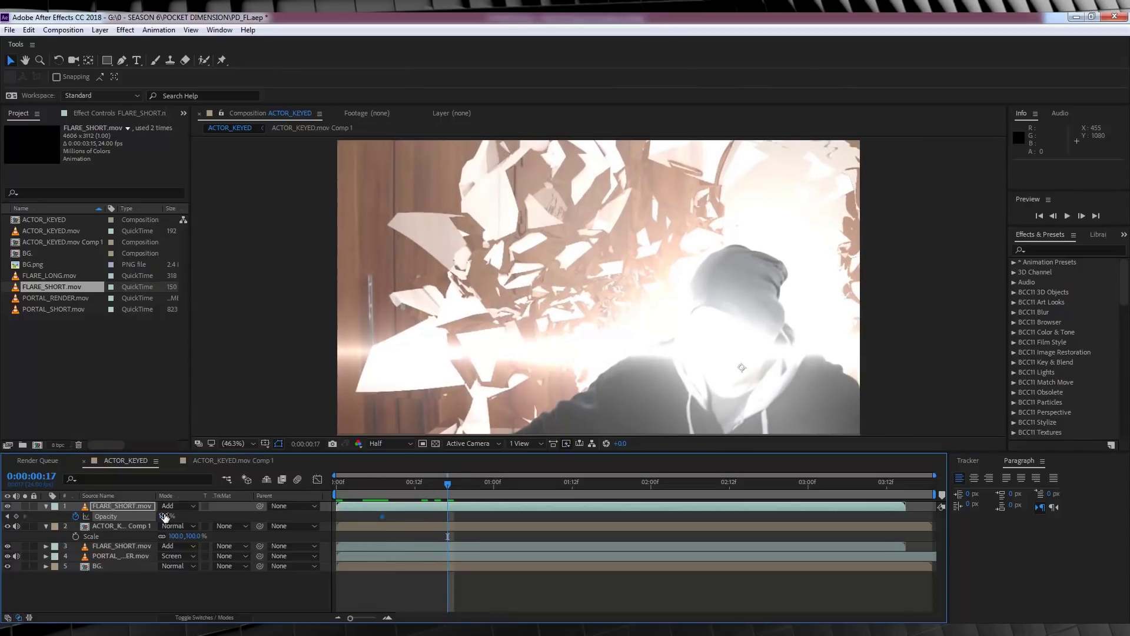
pyautogui.moveTo(170, 515); pyautogui.dragTo(84, 517)
pyautogui.press('Home')
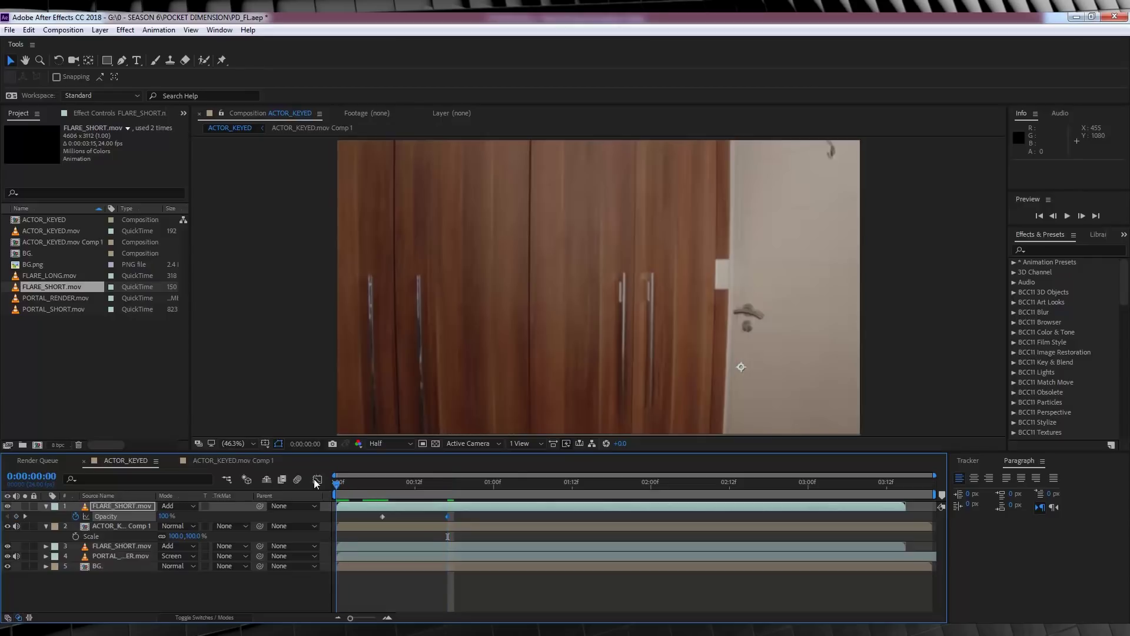
pyautogui.press('space')
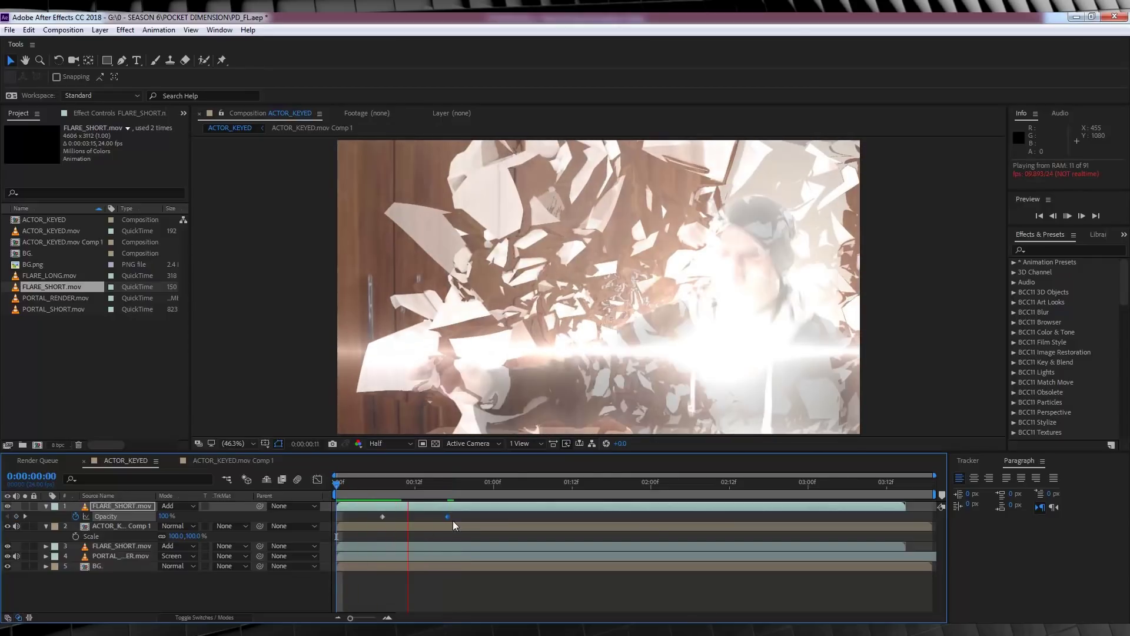
# Step: Move the flare's final opacity keyframe from frame 17 to frame 16 and preview
pyautogui.moveTo(376, 482); pyautogui.dragTo(443, 515)
pyautogui.moveTo(368, 482); pyautogui.dragTo(344, 481)
pyautogui.press('space')
pyautogui.press('space')
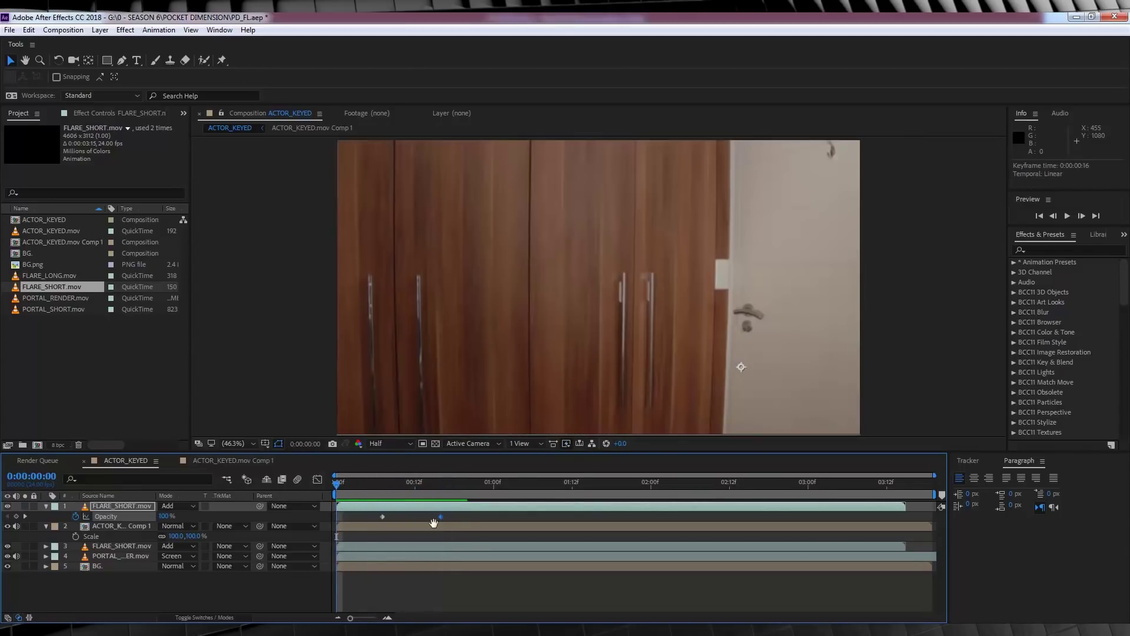
pyautogui.click(440, 525)
# Step: Duplicate the actor comp layer and apply a Drop Shadow effect to the copy
pyautogui.click(132, 524)
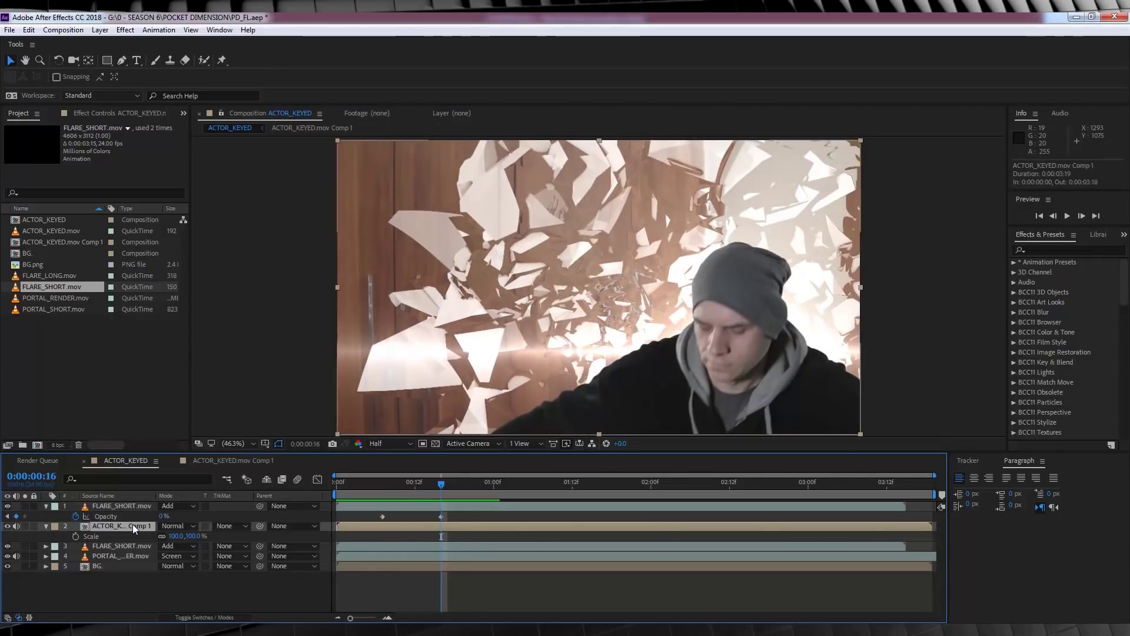
pyautogui.hotkey('ctrl', 'd')
pyautogui.click(125, 30)
pyautogui.moveTo(164, 517)
pyautogui.click(330, 606)
# Step: Set the shadow to distance 157, softness 60 and lower opacity, then place it below PORTAL
pyautogui.moveTo(109, 206); pyautogui.dragTo(203, 204)
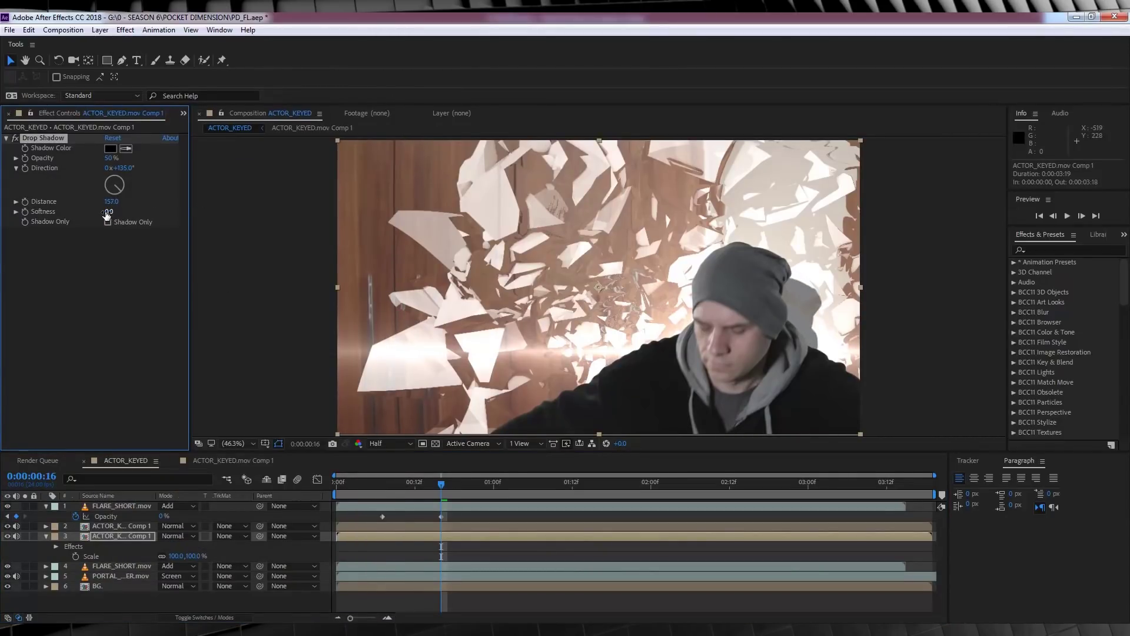
pyautogui.moveTo(107, 213); pyautogui.dragTo(140, 209)
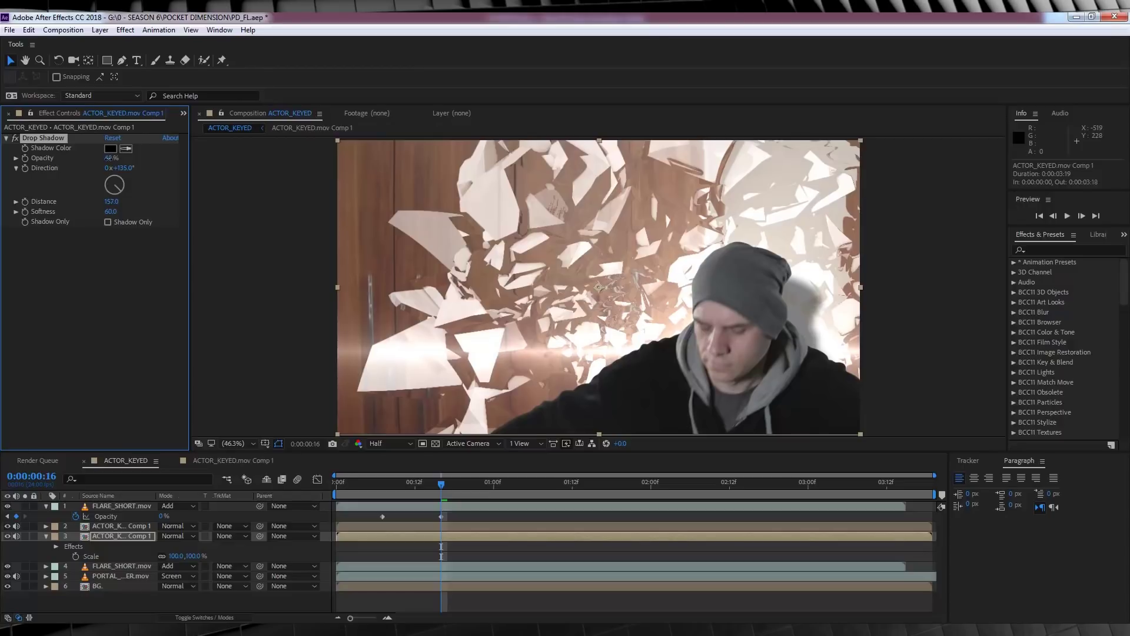
pyautogui.moveTo(108, 158); pyautogui.dragTo(95, 158)
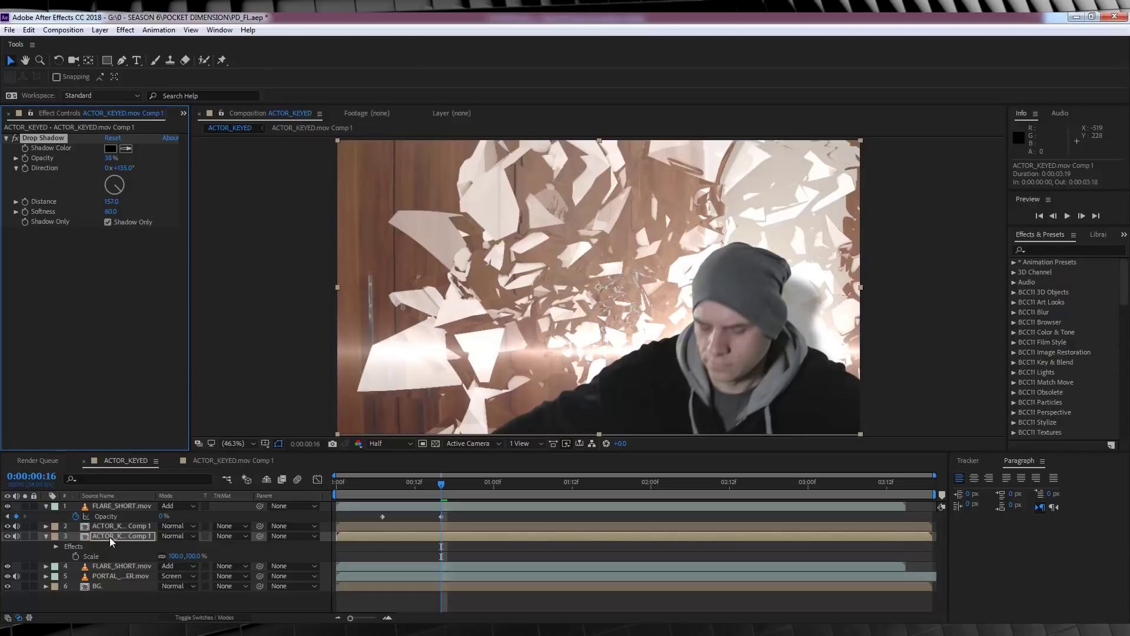
pyautogui.moveTo(118, 535); pyautogui.dragTo(116, 582)
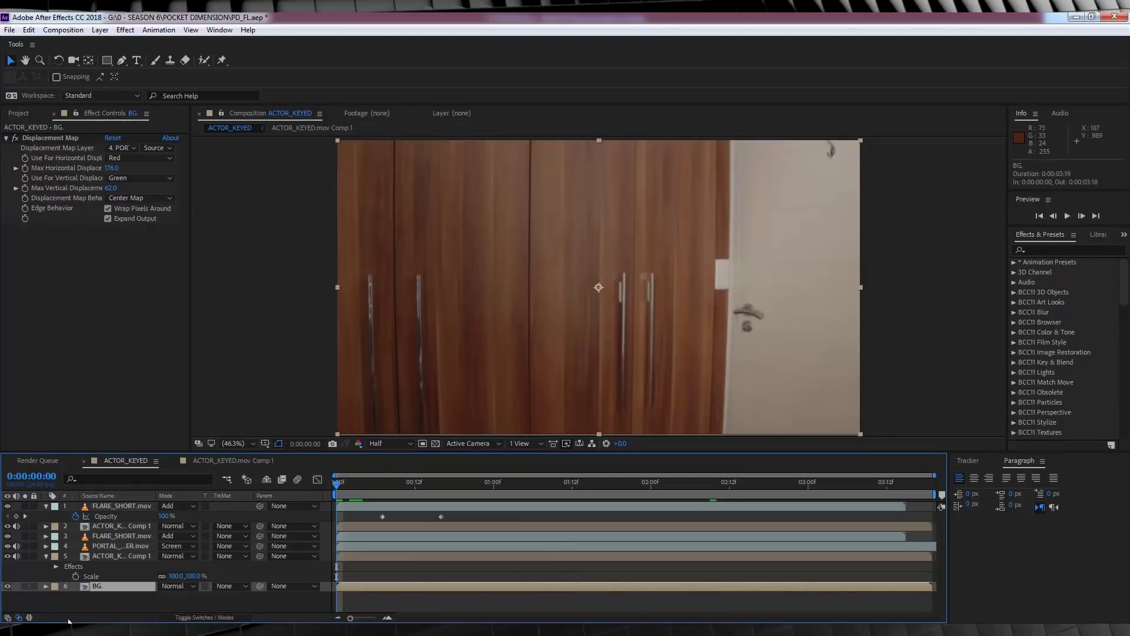
# Step: Apply Bulge to BG with radii 746.4 by 652.3, centred near 1169.5, 572.4
pyautogui.click(125, 30)
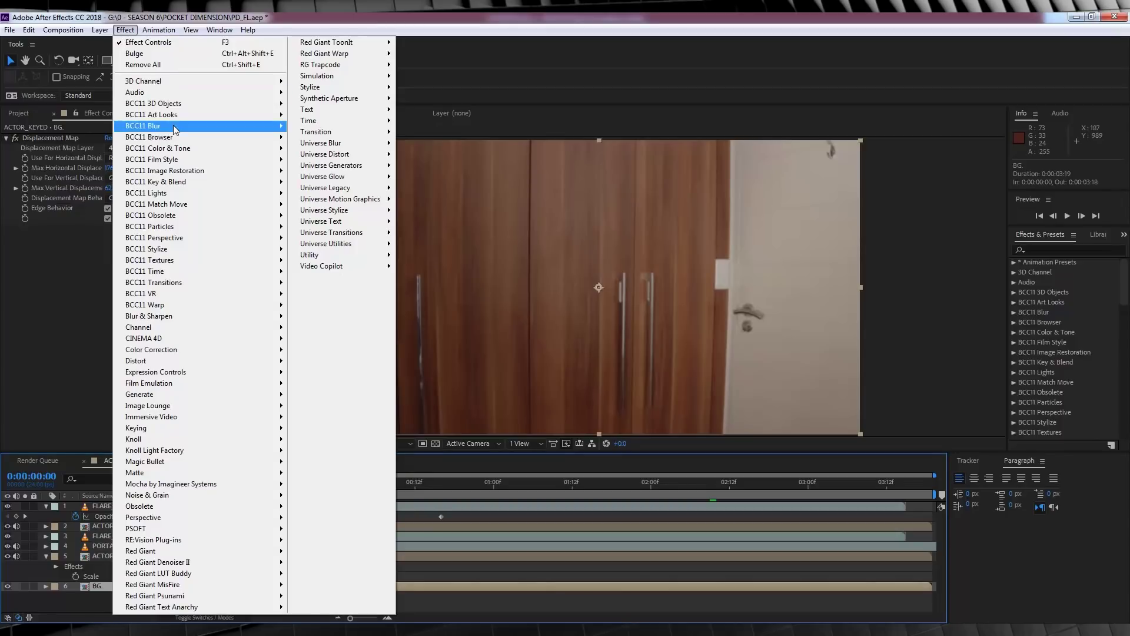
pyautogui.moveTo(167, 370)
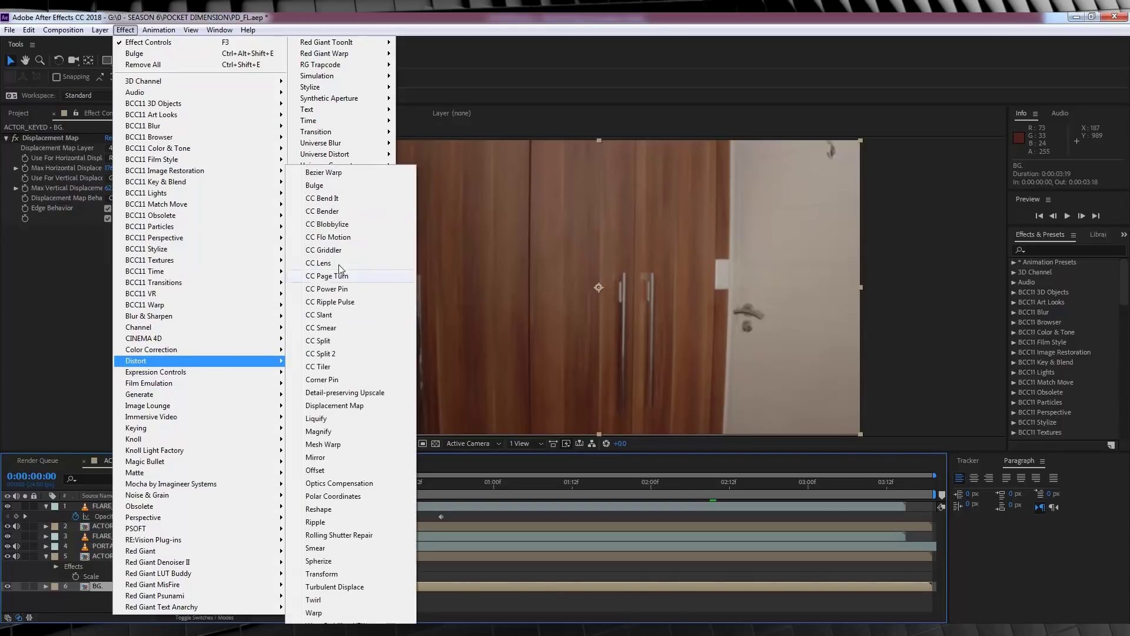
pyautogui.click(333, 189)
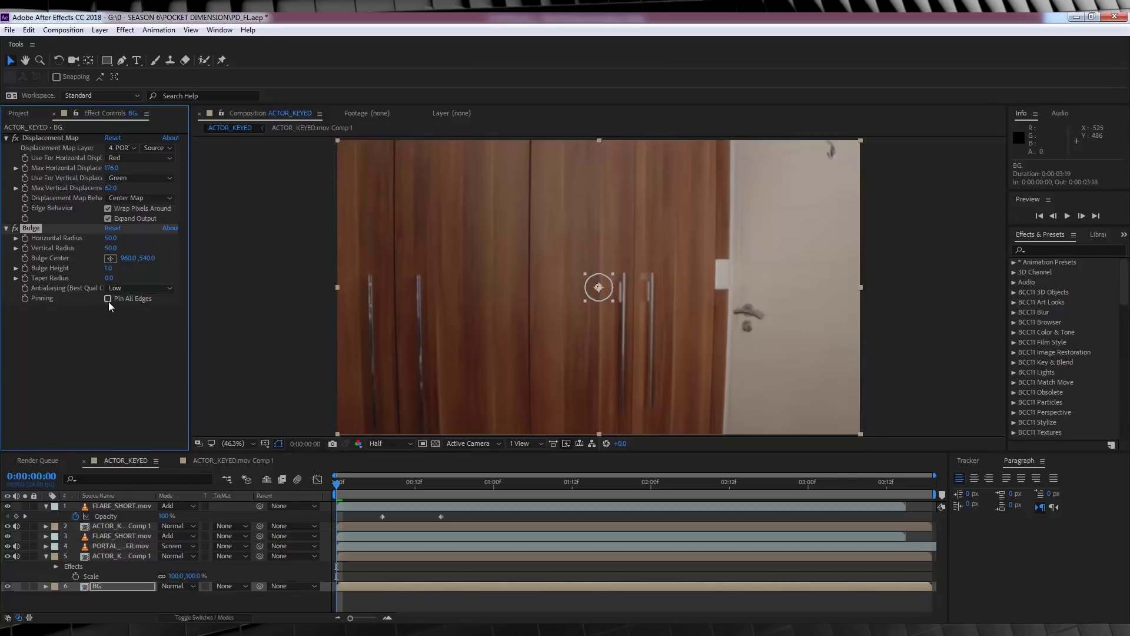
pyautogui.click(24, 586)
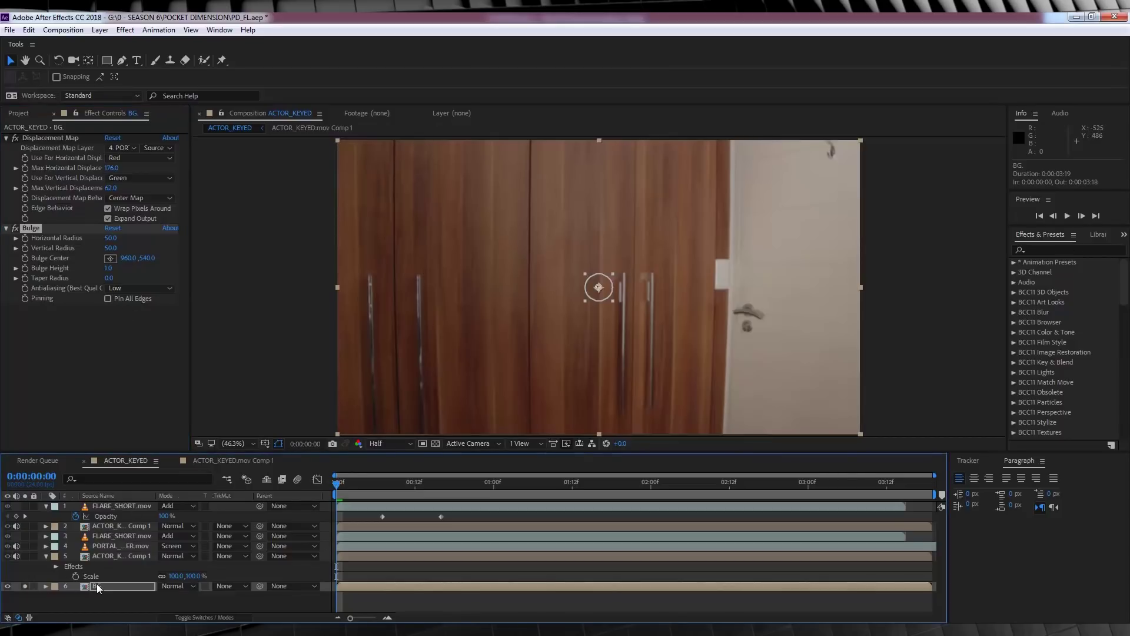
pyautogui.moveTo(617, 302); pyautogui.dragTo(804, 469)
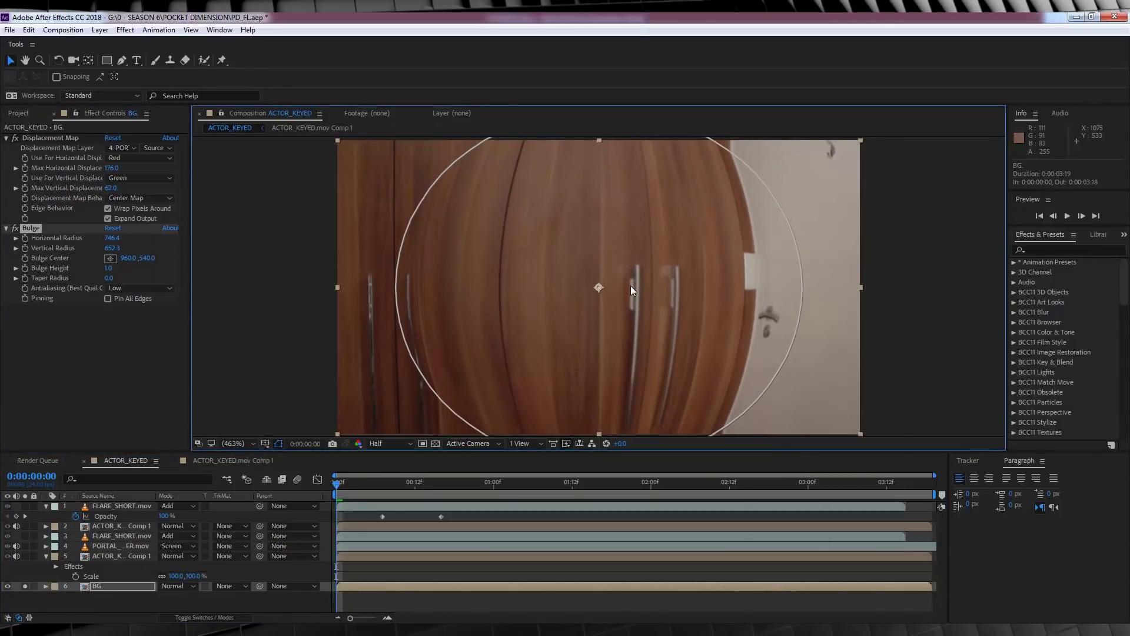
pyautogui.moveTo(599, 288); pyautogui.dragTo(655, 294)
# Step: Keyframe Bulge Height at 0 on frame 0 and 0.4 at frame 4
pyautogui.click(109, 268)
pyautogui.write('0')
pyautogui.press('Return')
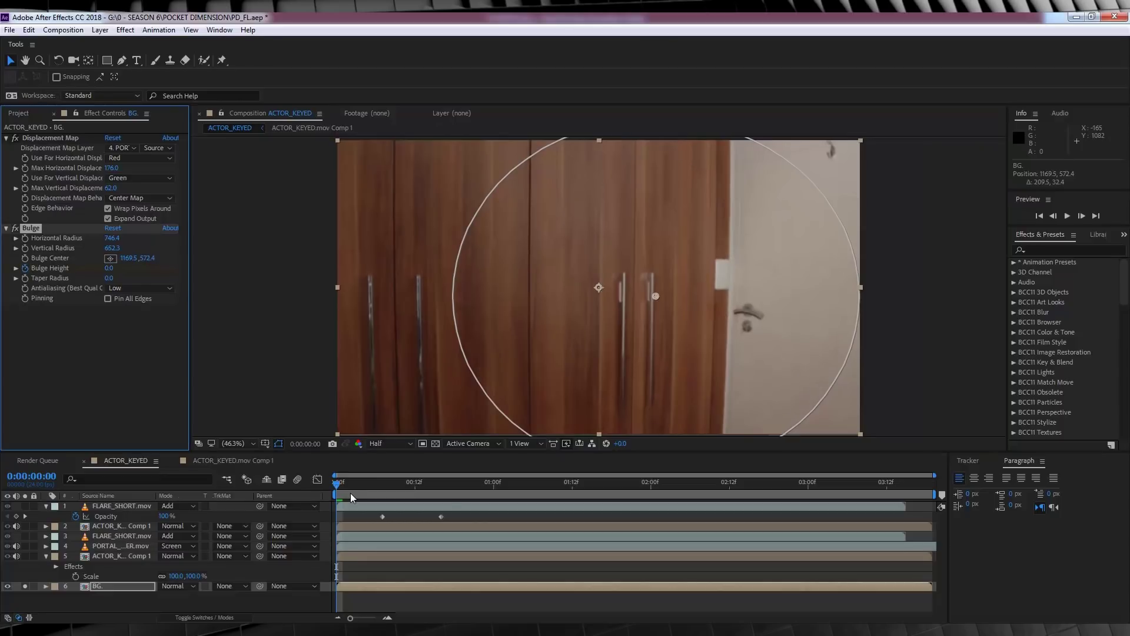
pyautogui.press('space')
pyautogui.click(109, 269)
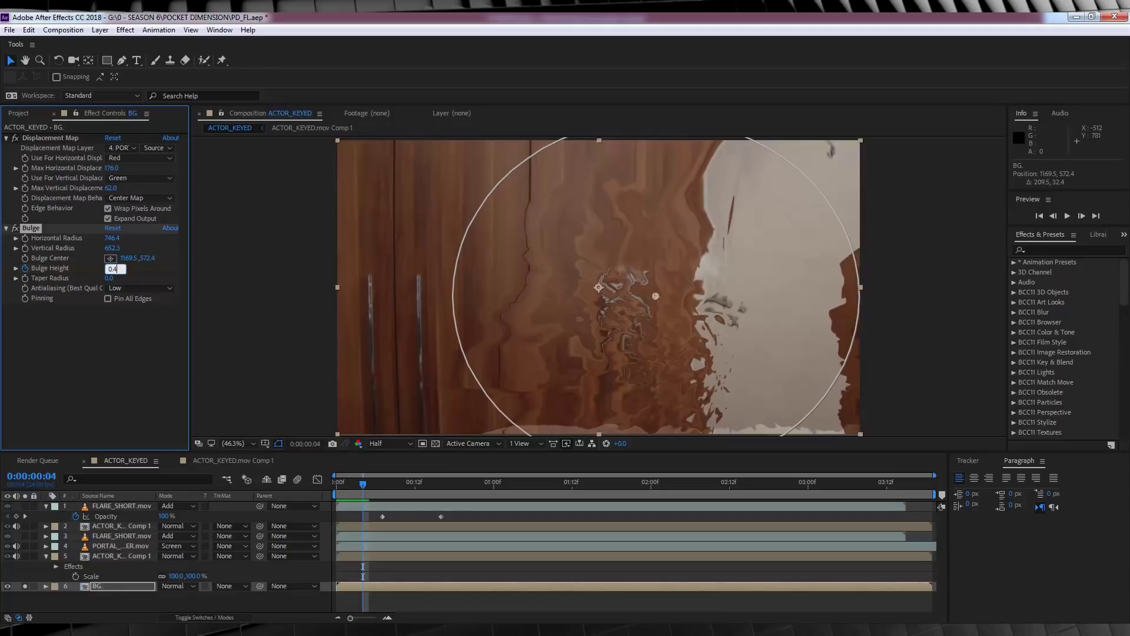
pyautogui.write('0.4')
pyautogui.press('Return')
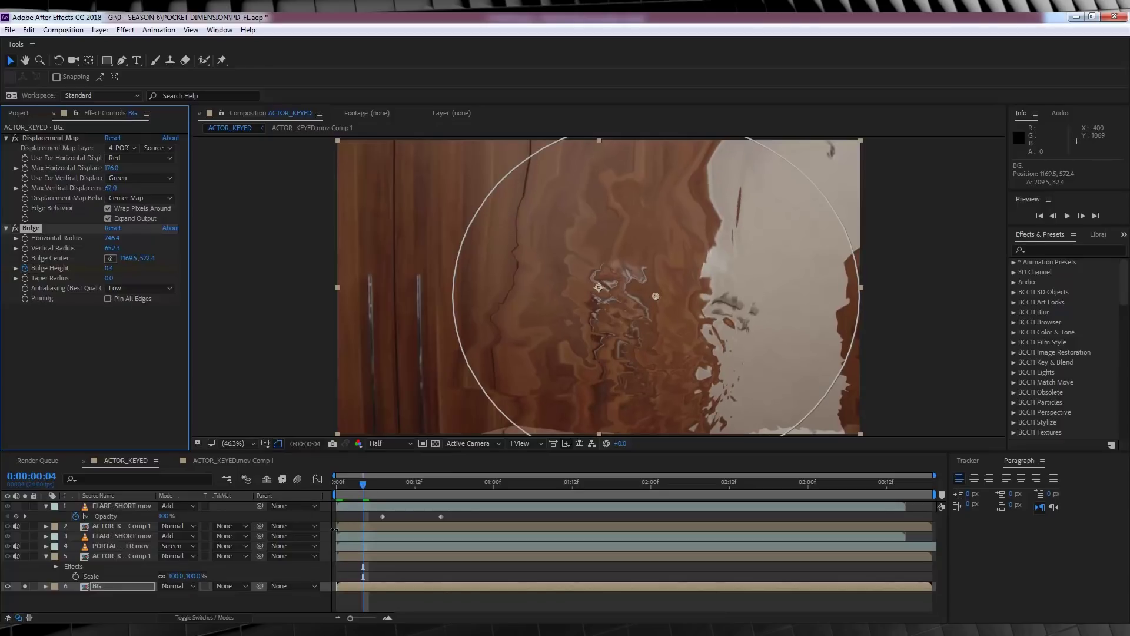
# Step: Keyframe Bulge Height back to 0 at 0:00:02:22
pyautogui.moveTo(363, 488); pyautogui.dragTo(771, 485)
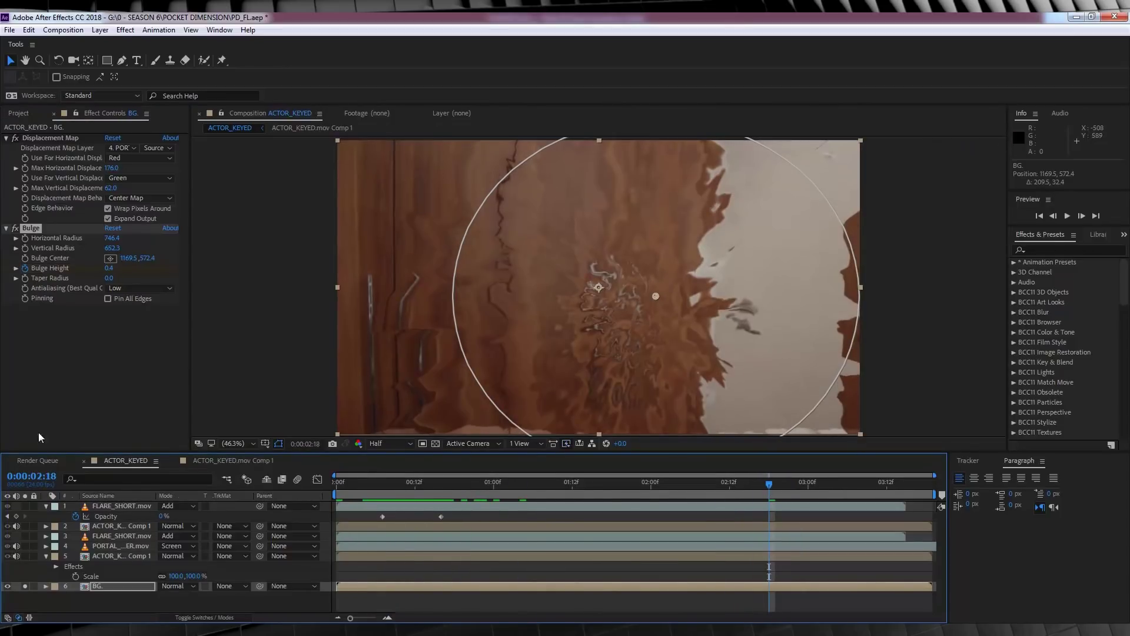
pyautogui.press('u')
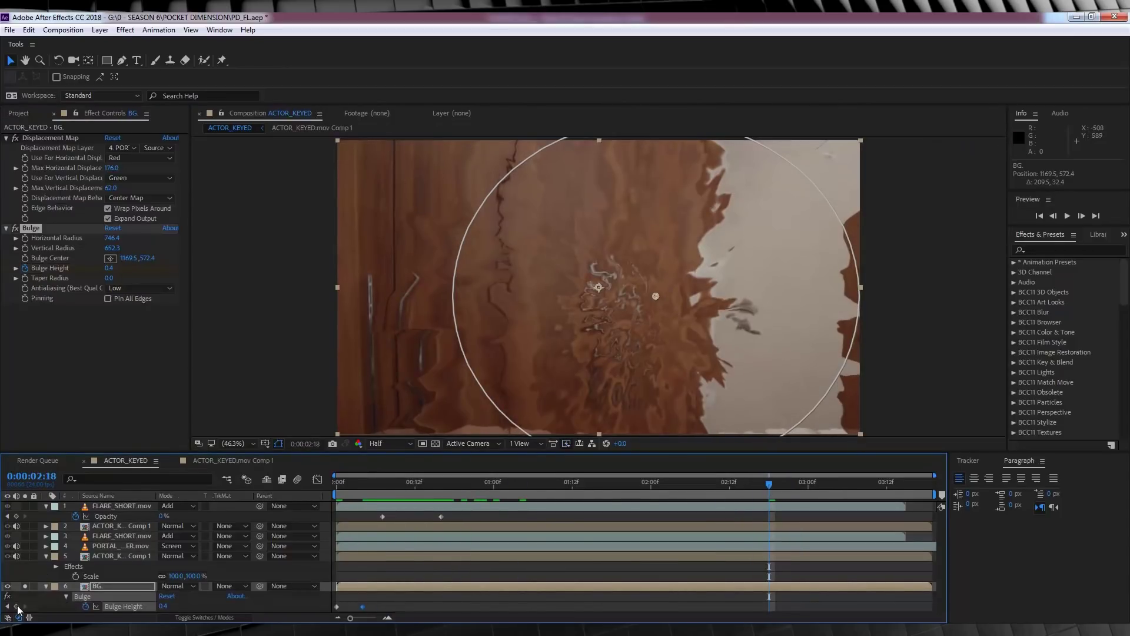
pyautogui.click(784, 484)
pyautogui.moveTo(785, 484); pyautogui.dragTo(795, 486)
pyautogui.click(163, 606)
pyautogui.write('0')
pyautogui.press('Return')
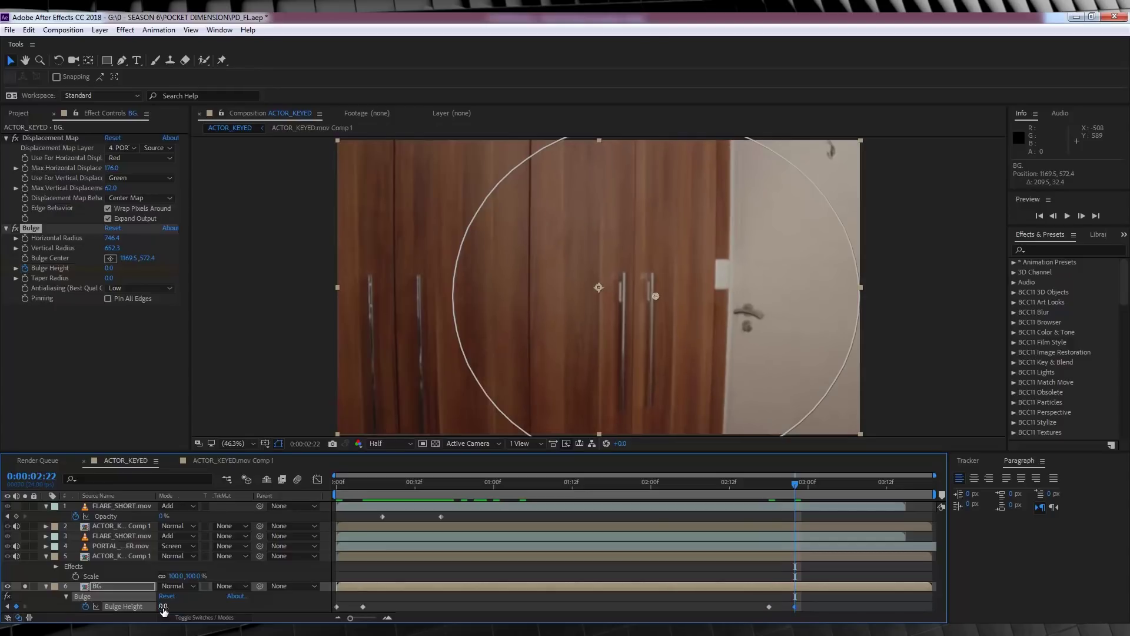
# Step: Add a 0.1 Bulge Height flicker at 0:00:02:23, return to 0 at 0:00:03:03, and preview
pyautogui.press('pagedown')
pyautogui.click(163, 607)
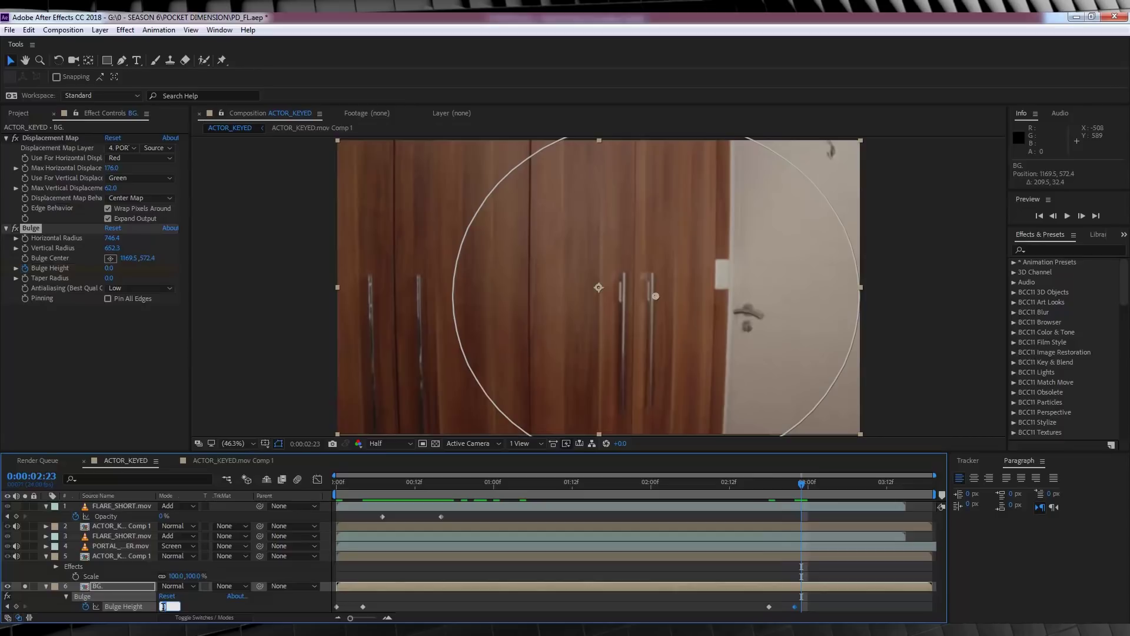
pyautogui.write('0.1')
pyautogui.press('Return')
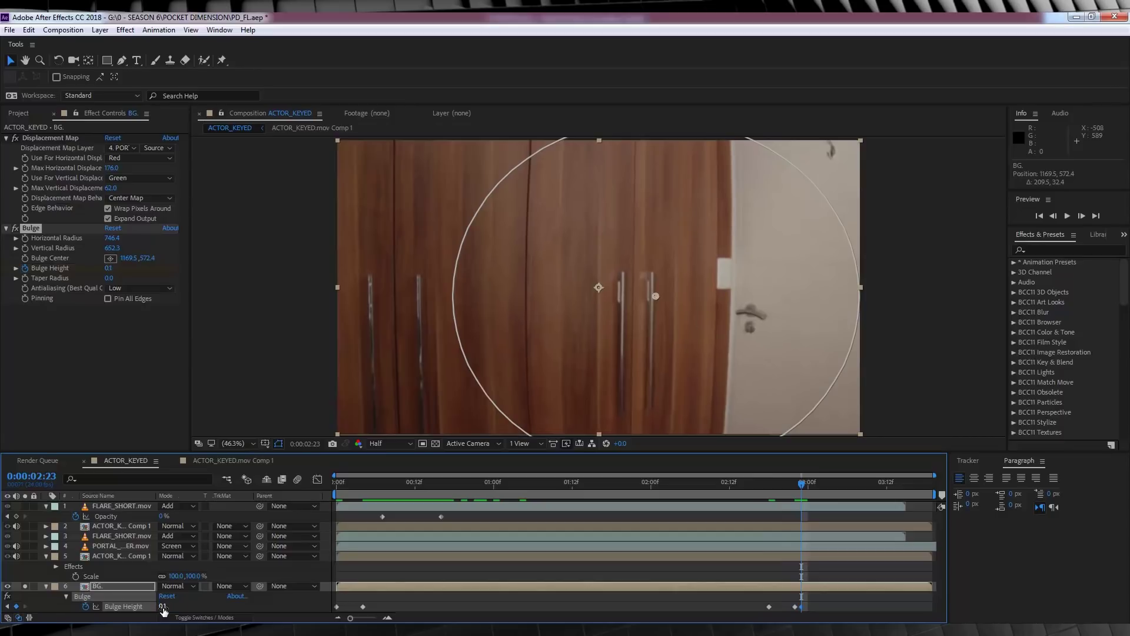
pyautogui.press('pagedown')
pyautogui.press('pagedown')
pyautogui.press('pagedown')
pyautogui.press('pagedown')
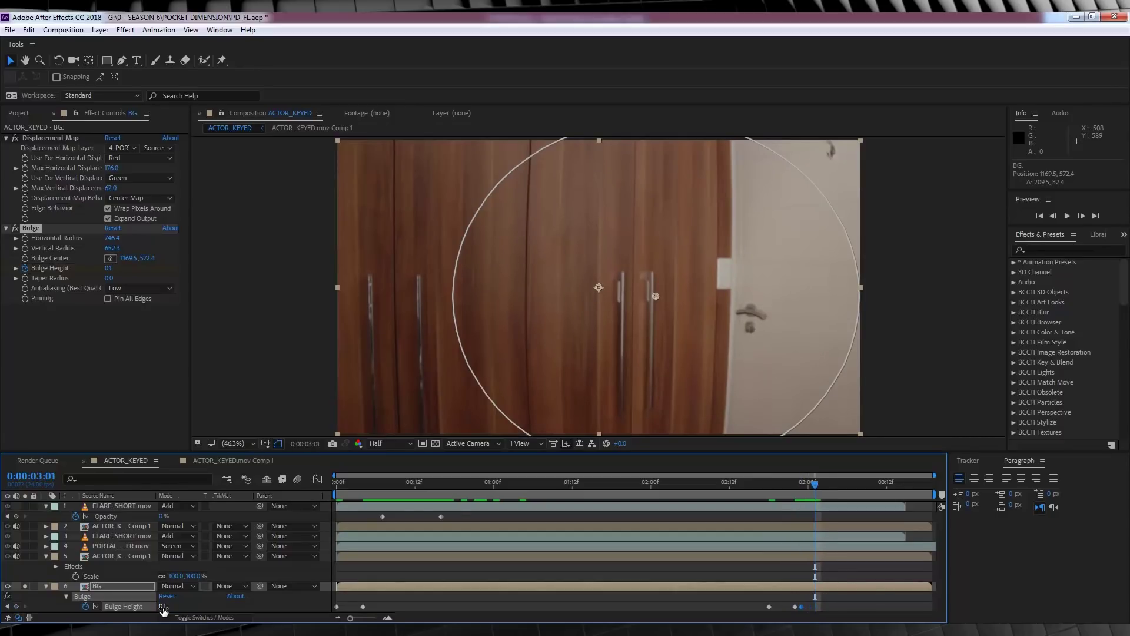
pyautogui.click(163, 607)
pyautogui.write('0')
pyautogui.press('Return')
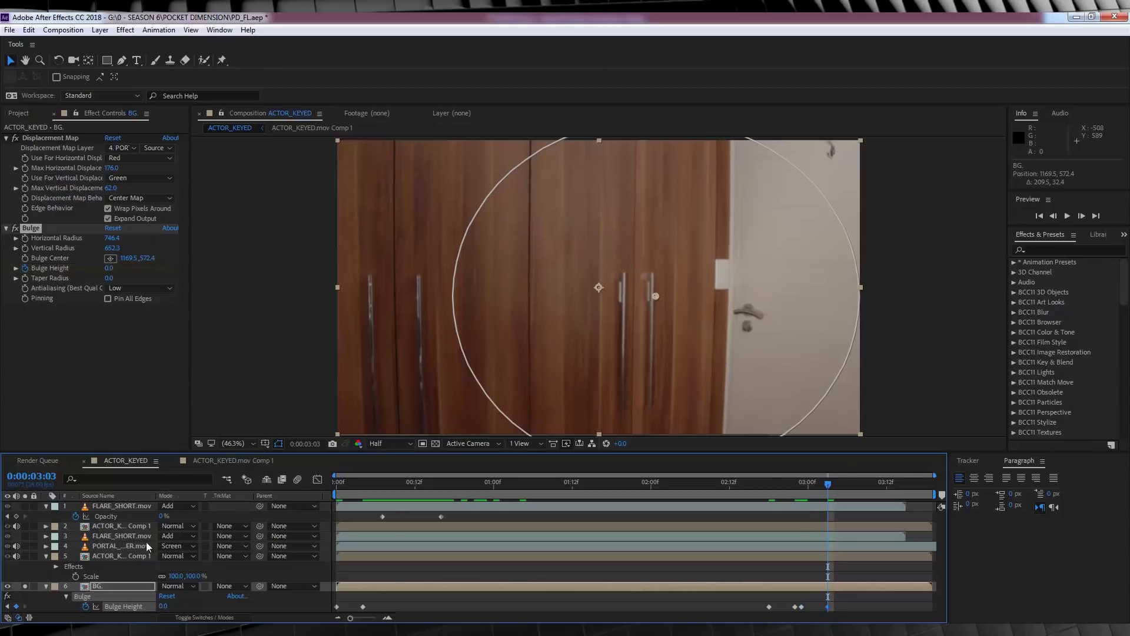
pyautogui.press('space')
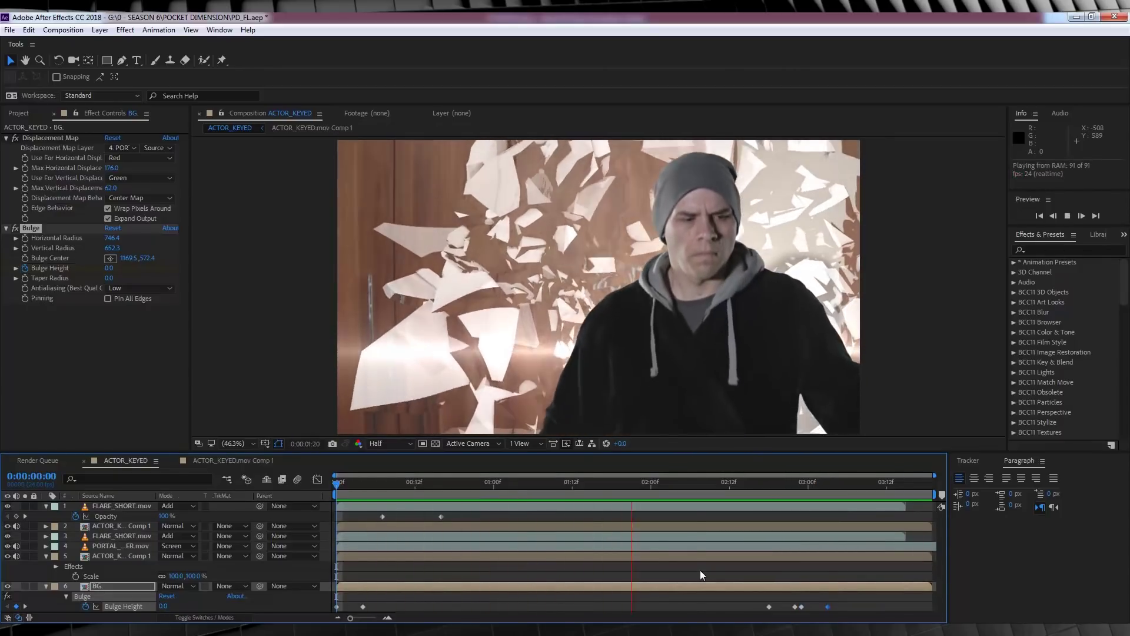